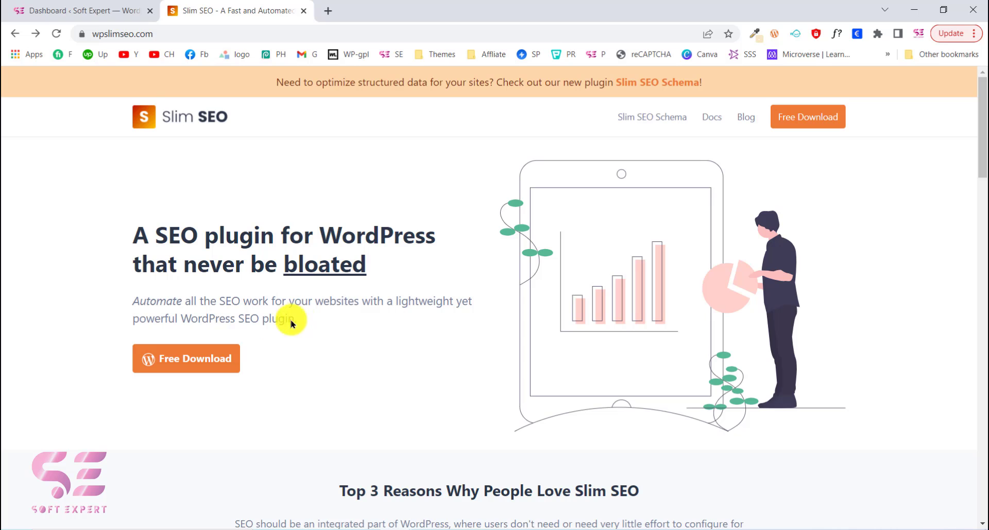
# On the Slim SEO homepage, highlight the Super Lightweight heading and its 40 KB size claim.
pyautogui.click(244, 261)
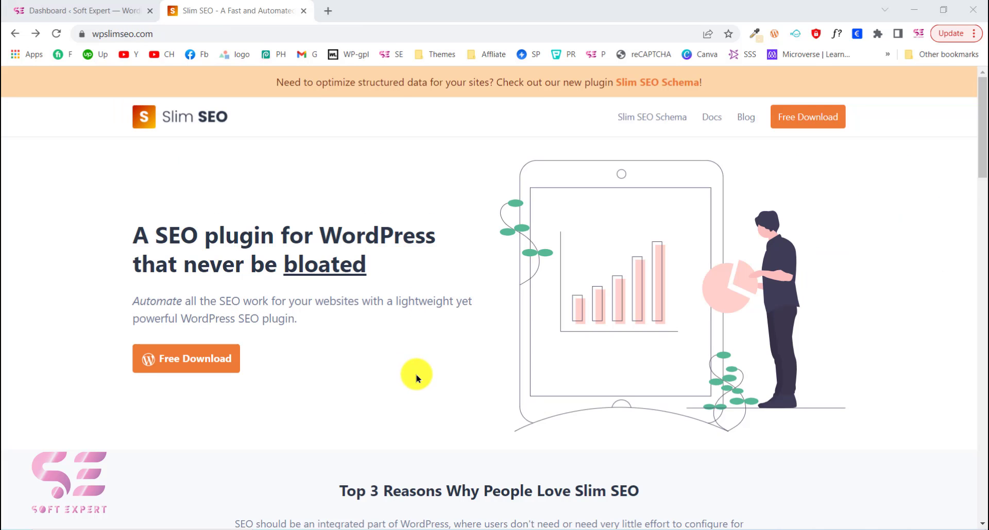
pyautogui.scroll(-5, 416, 378)
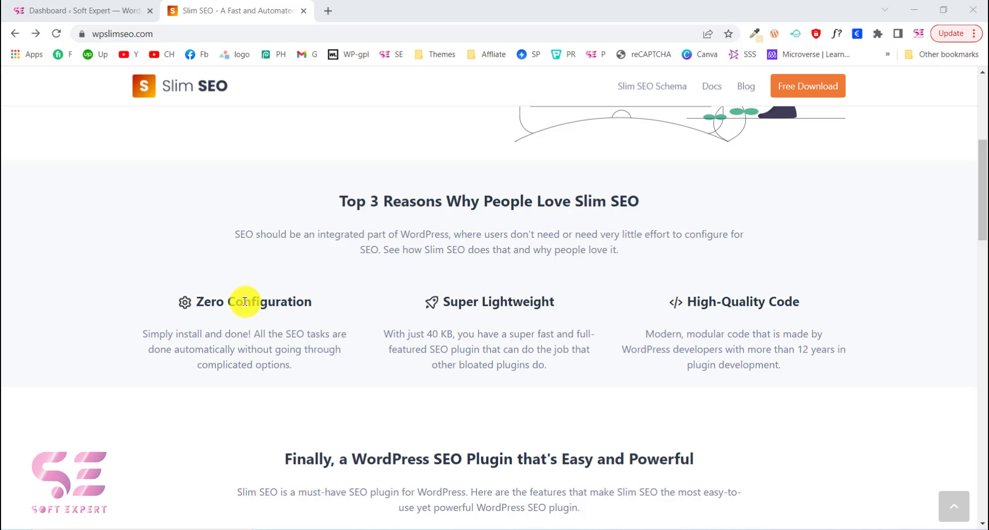
pyautogui.click(290, 299)
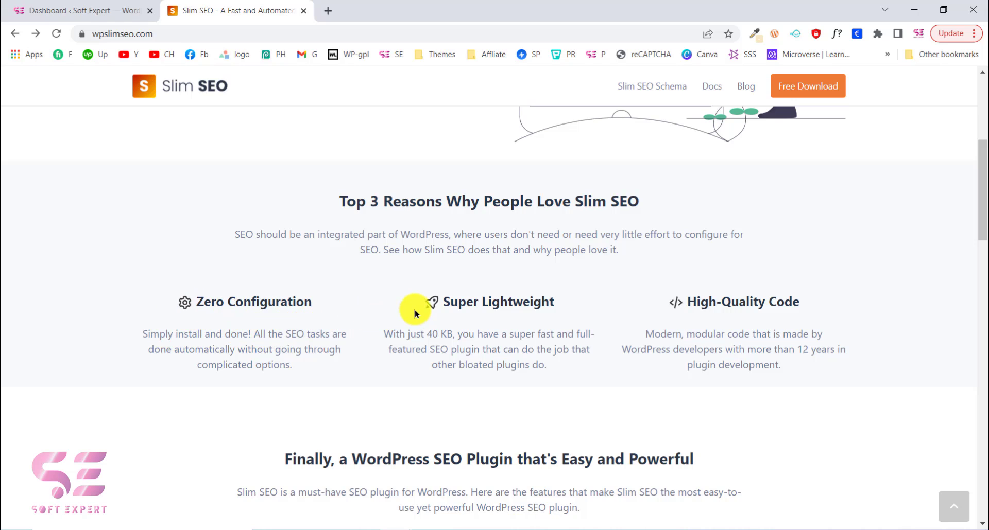
pyautogui.moveTo(452, 303); pyautogui.dragTo(520, 302)
pyautogui.click(536, 299)
pyautogui.moveTo(410, 333); pyautogui.dragTo(438, 331)
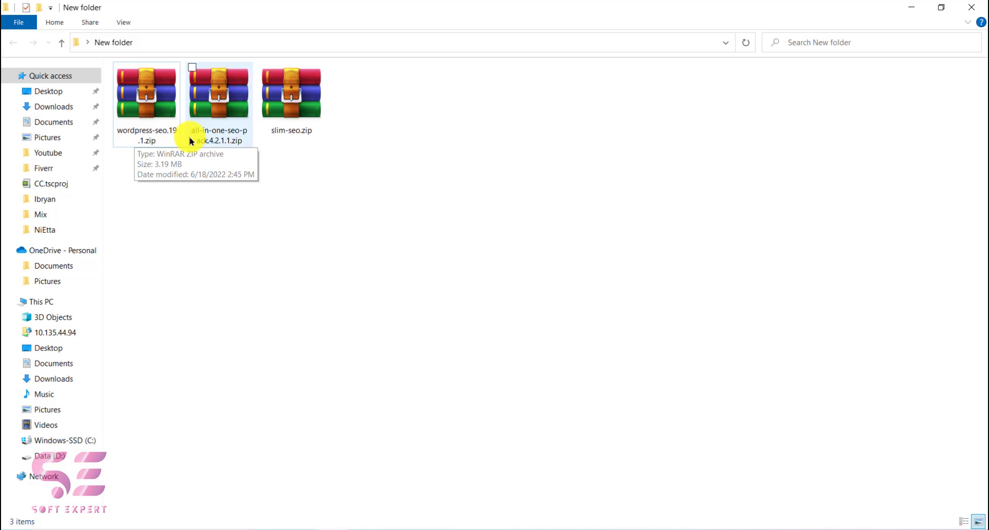
# Select the wordpress-seo.19.1.zip, All in One SEO and slim-seo.zip archives, then minimize Explorer.
pyautogui.click(148, 122)
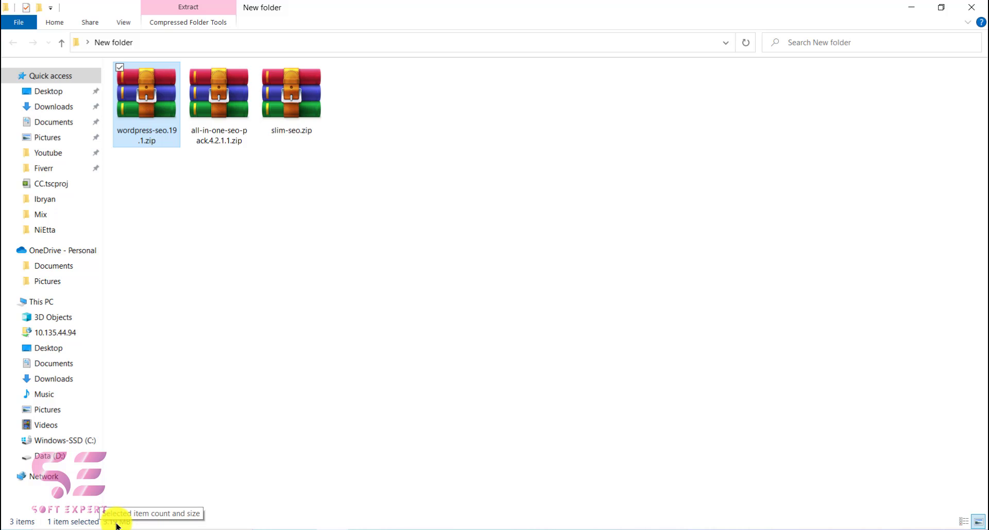
pyautogui.click(221, 121)
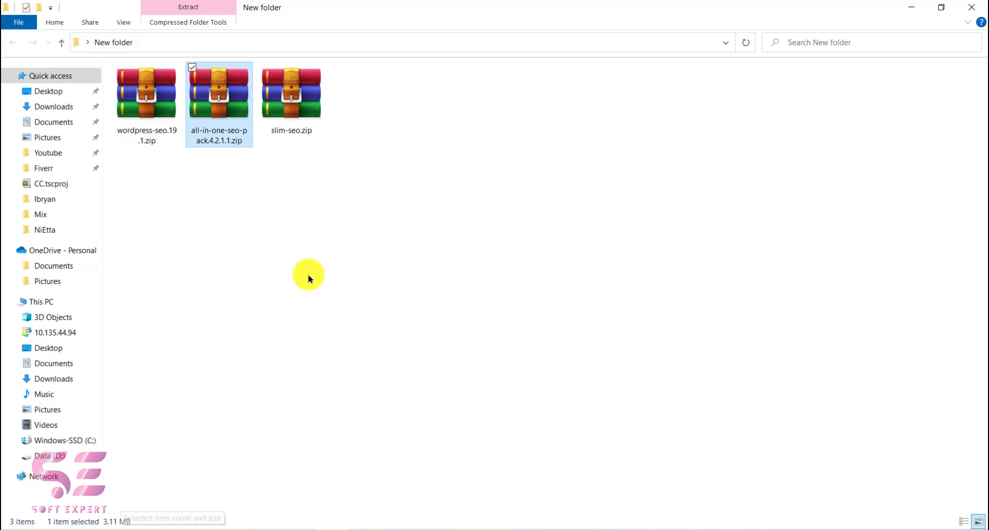
pyautogui.click(305, 118)
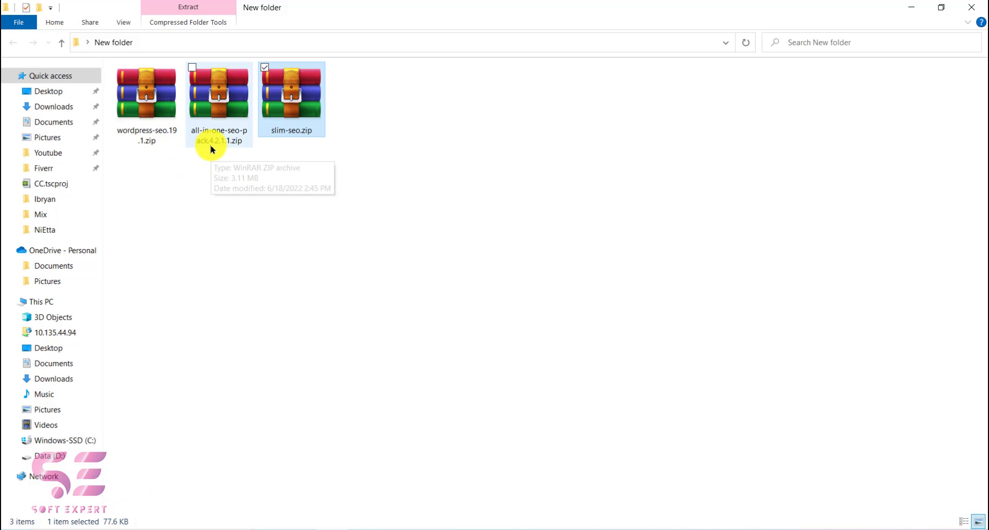
pyautogui.click(909, 7)
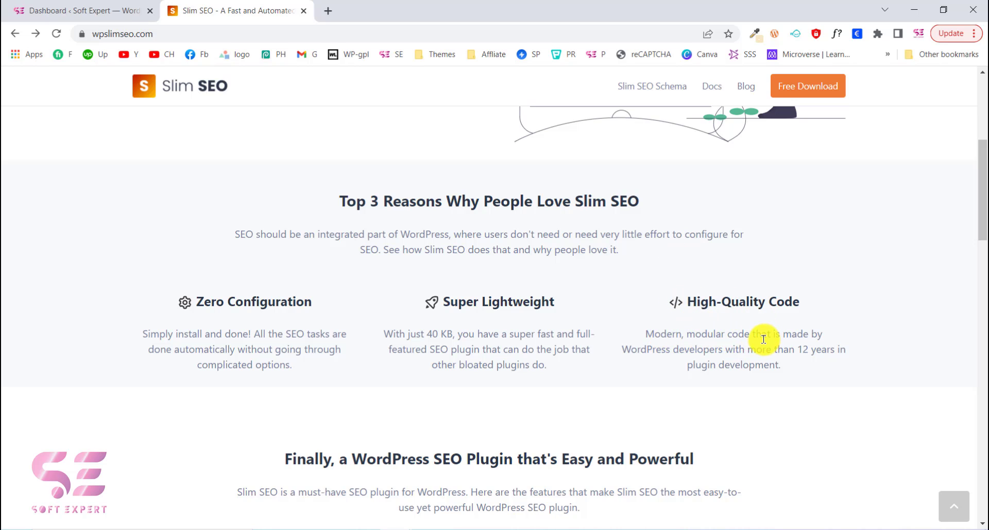
pyautogui.moveTo(747, 349); pyautogui.dragTo(817, 349)
pyautogui.scroll(-7, 774, 356)
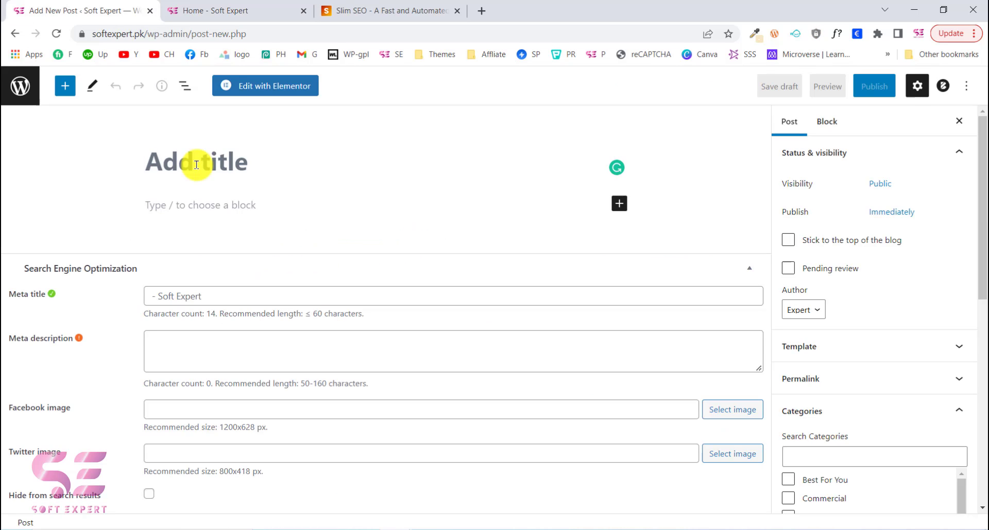
# Title the post 'Soft expert' and write the paragraph 'Let's learn WordPress' beneath it.
pyautogui.click(196, 165)
pyautogui.write('Soft expert')
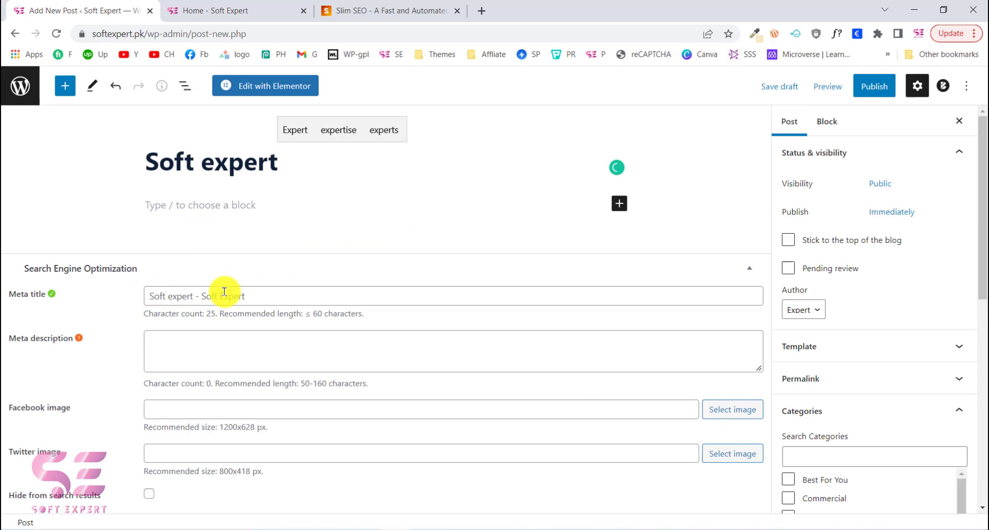
pyautogui.click(152, 296)
pyautogui.click(162, 202)
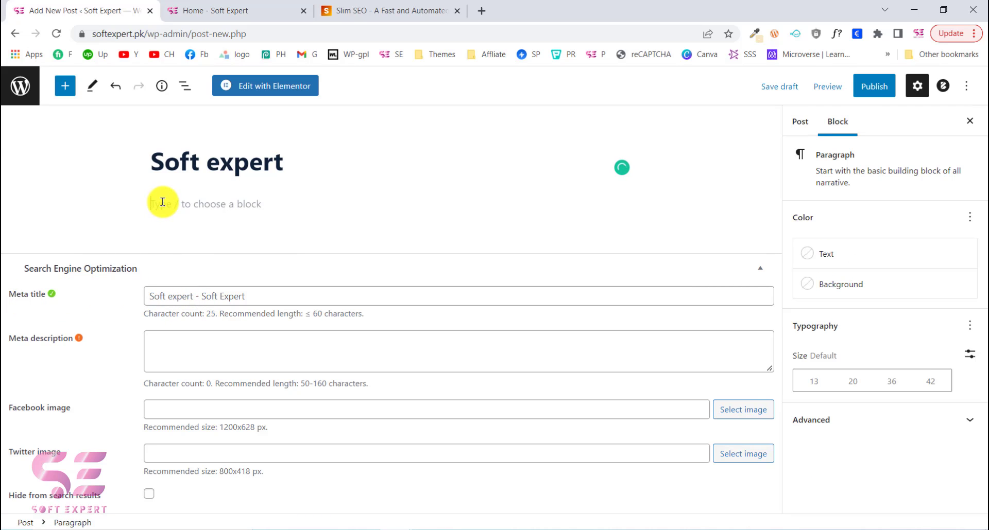
pyautogui.write("Let's learn WordPress")
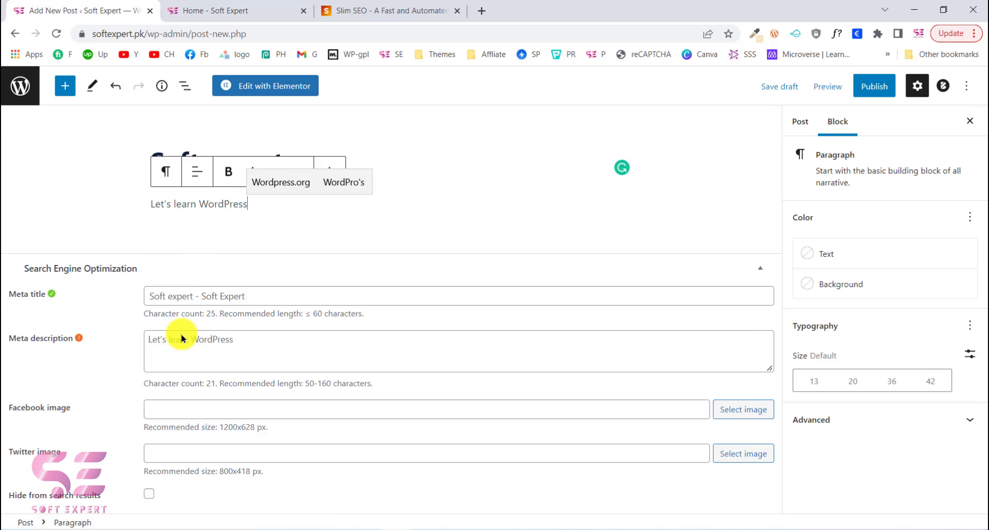
# Read the Slim SEO features, highlighting the Schema and RSS Feed back-link descriptions.
pyautogui.moveTo(590, 214); pyautogui.dragTo(658, 210)
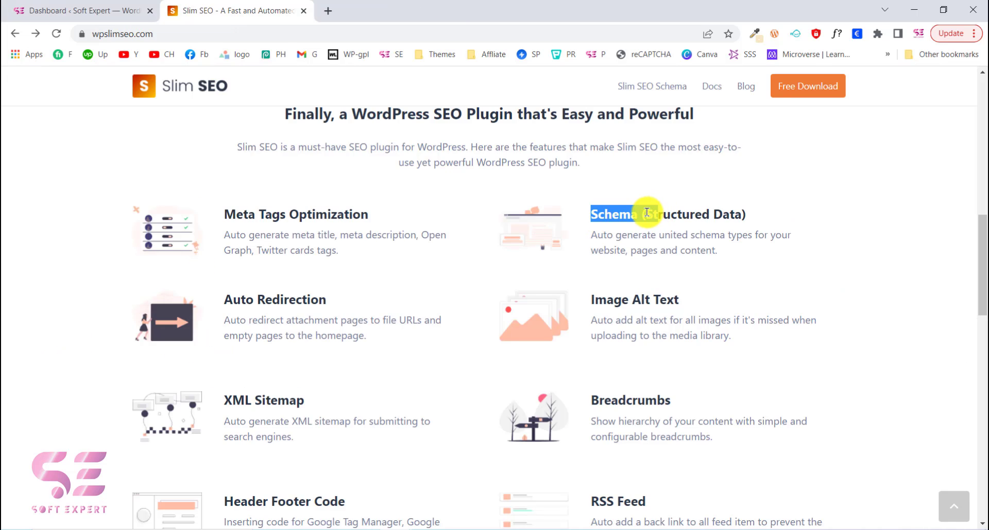
pyautogui.click(647, 213)
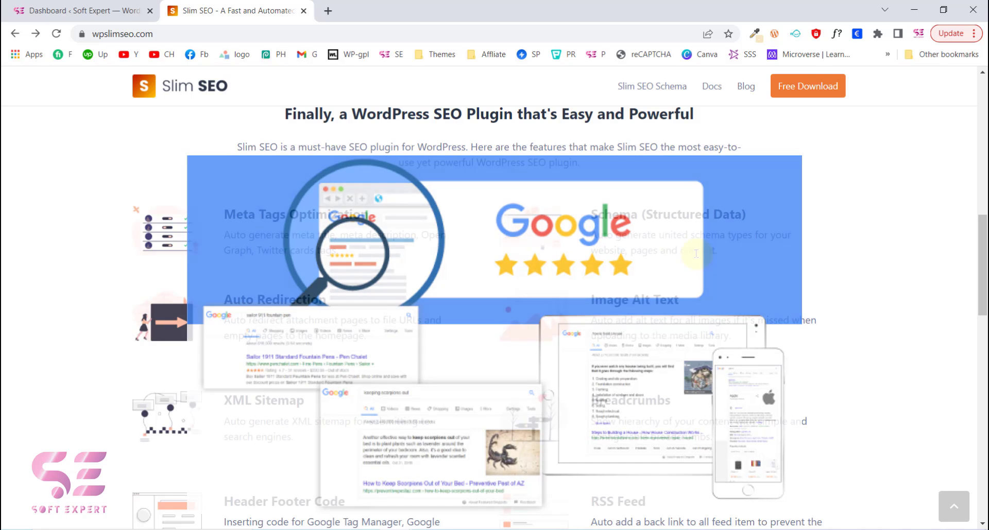
pyautogui.scroll(-1, 633, 250)
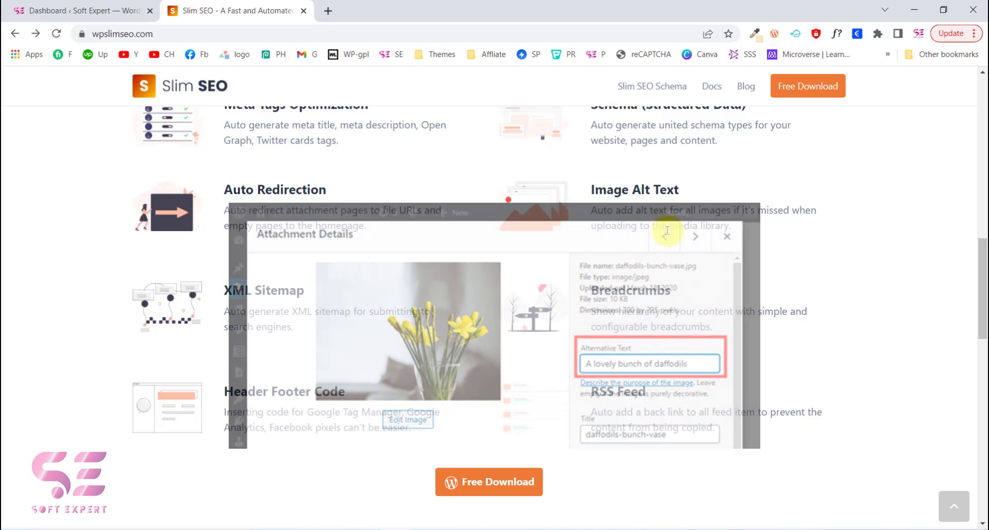
pyautogui.scroll(-1, 315, 258)
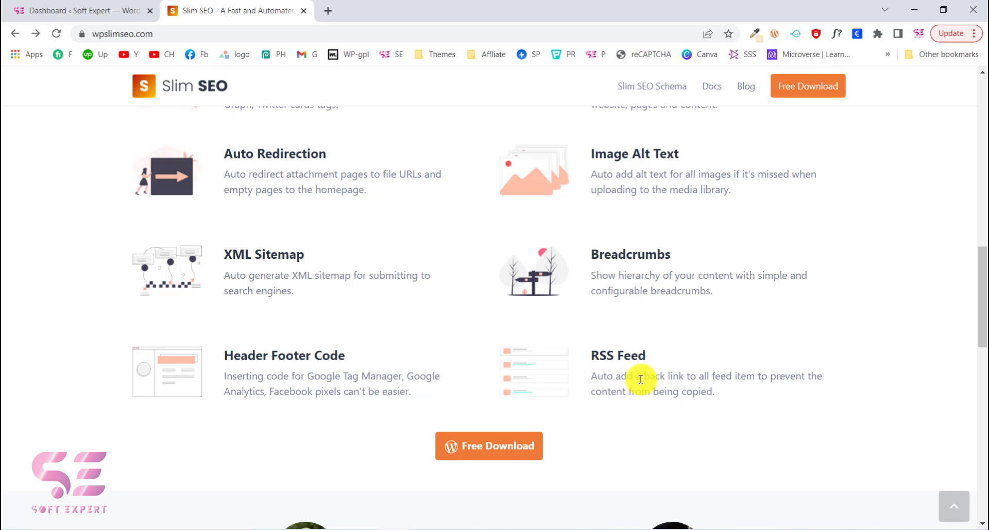
pyautogui.moveTo(640, 380); pyautogui.dragTo(703, 375)
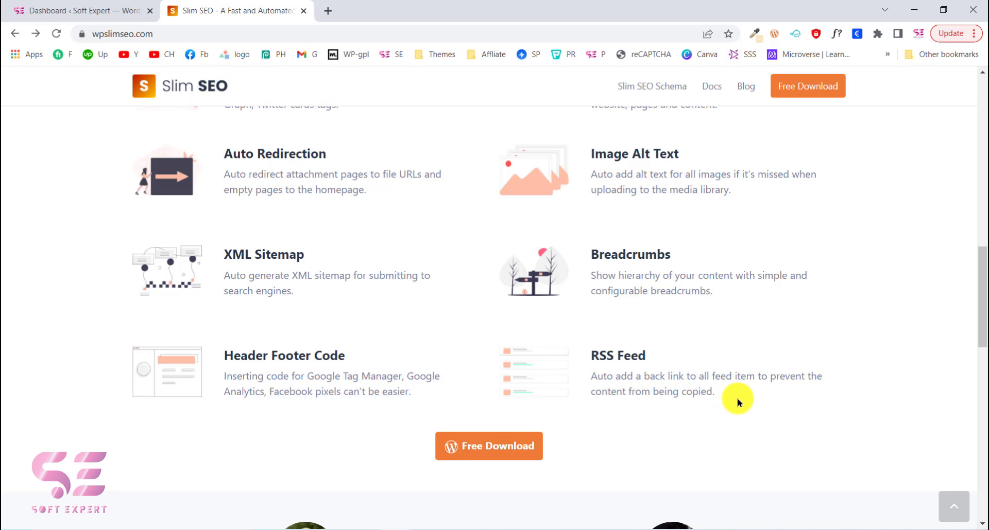
# Scroll through the testimonials and FAQ, then switch to the Home - Soft Expert tab.
pyautogui.scroll(1, 624, 281)
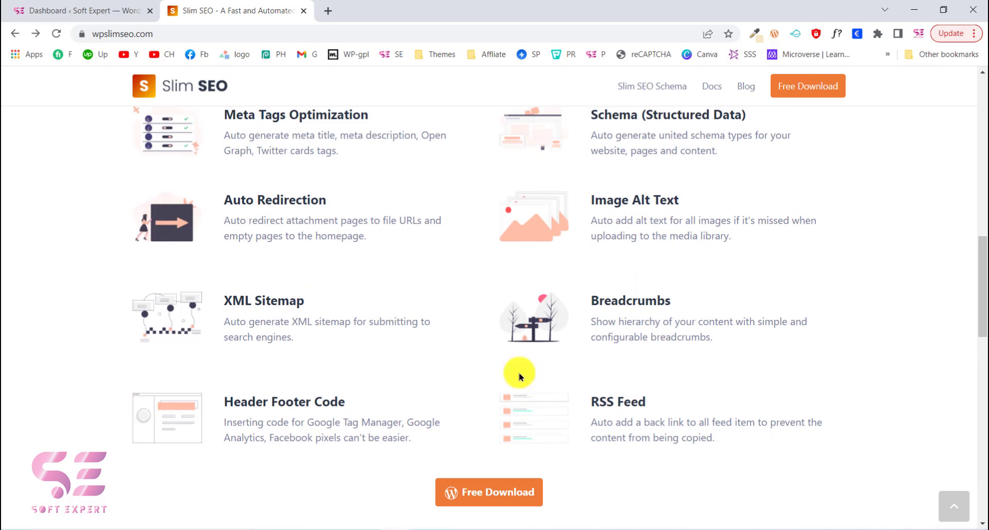
pyautogui.scroll(-3, 514, 371)
pyautogui.scroll(-2, 515, 371)
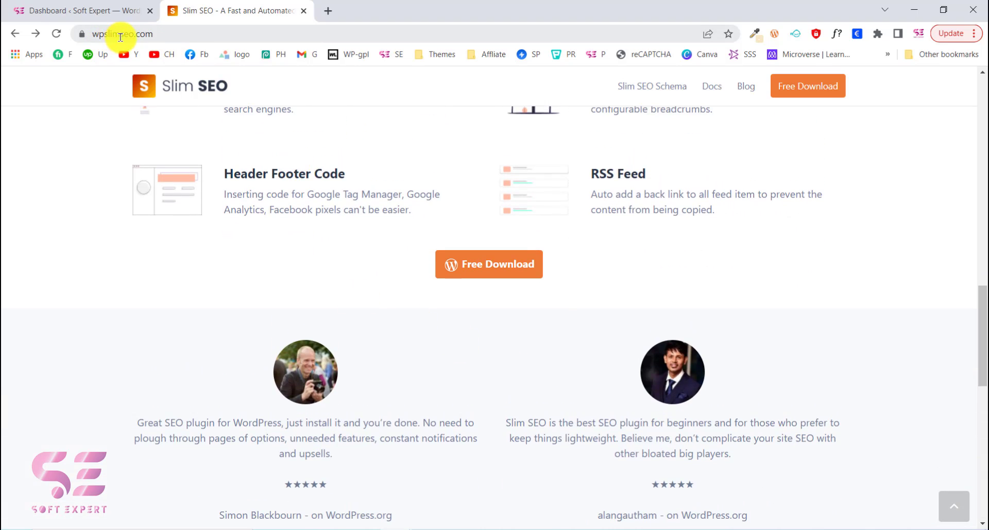
pyautogui.scroll(-7, 337, 234)
pyautogui.scroll(3, 332, 221)
pyautogui.scroll(-1, 326, 214)
pyautogui.scroll(-4, 325, 215)
pyautogui.scroll(-3, 293, 249)
pyautogui.scroll(5, 309, 258)
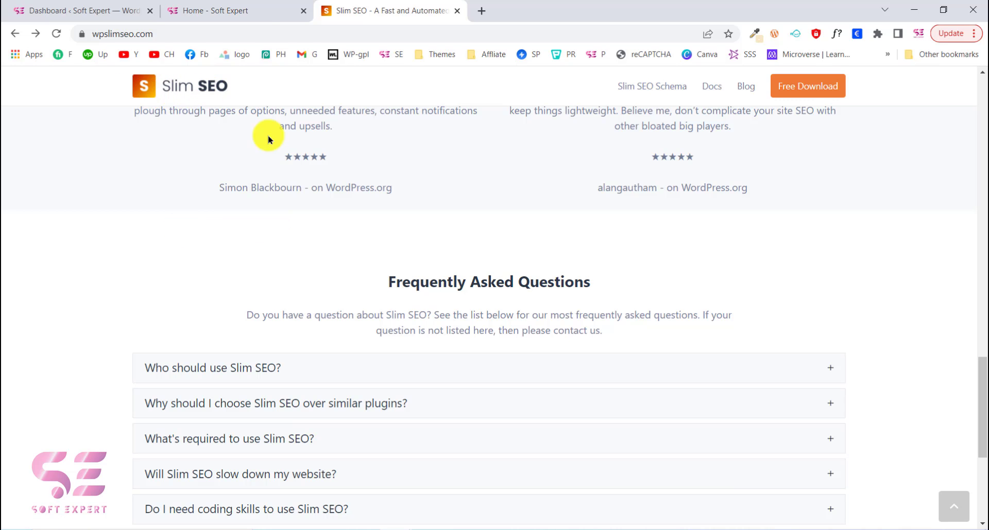
pyautogui.click(247, 12)
pyautogui.scroll(-3, 314, 242)
pyautogui.scroll(-20, 317, 253)
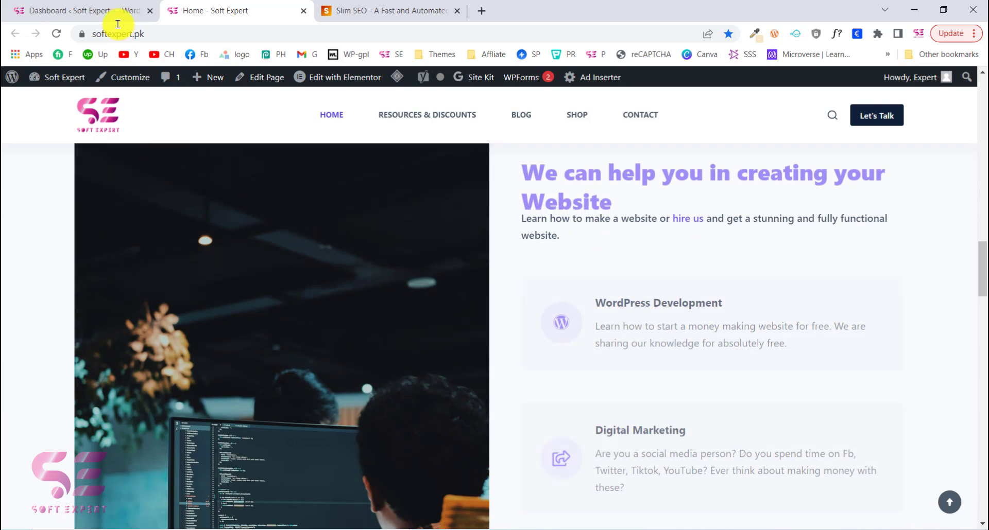
# Return to the WordPress dashboard and go to Plugins > Add New.
pyautogui.click(110, 12)
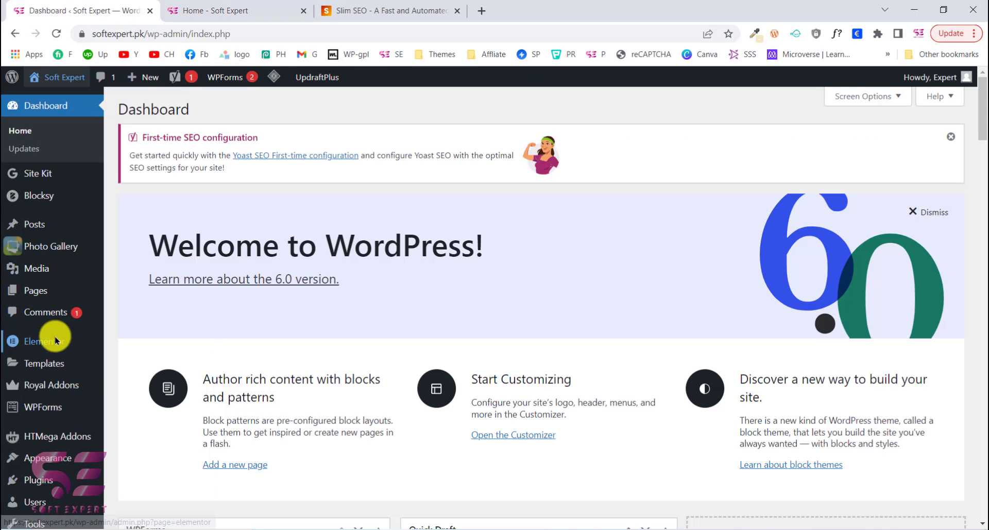
pyautogui.scroll(-3, 23, 331)
pyautogui.moveTo(8, 475)
pyautogui.click(64, 471)
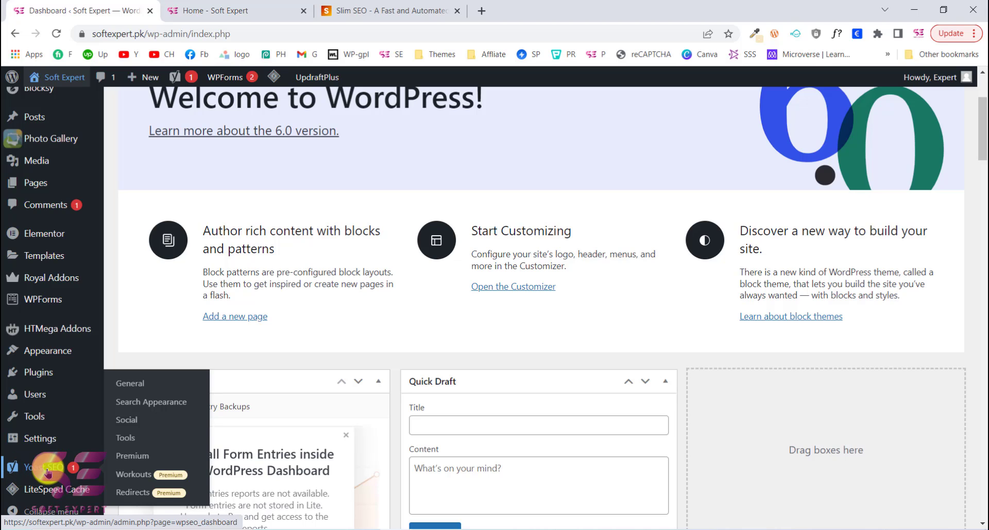
pyautogui.moveTo(41, 373)
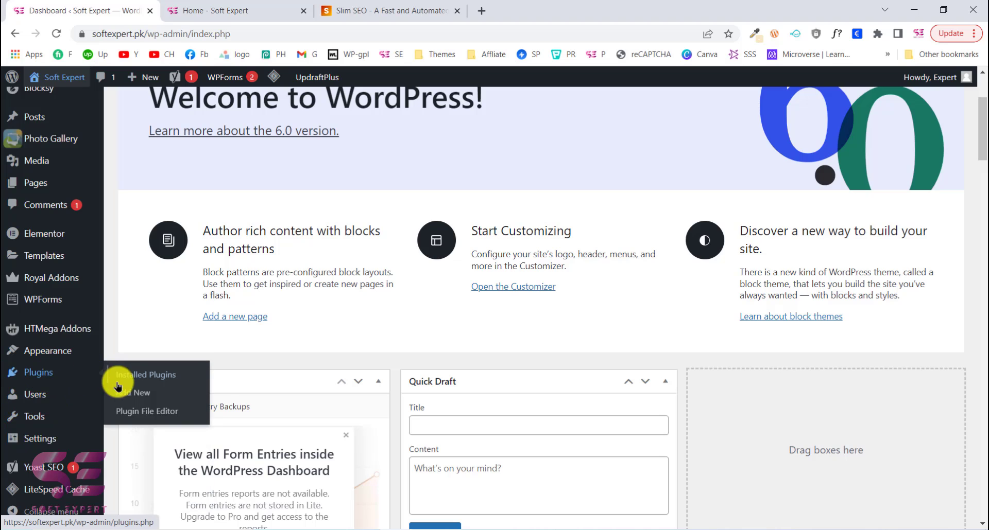
pyautogui.click(129, 394)
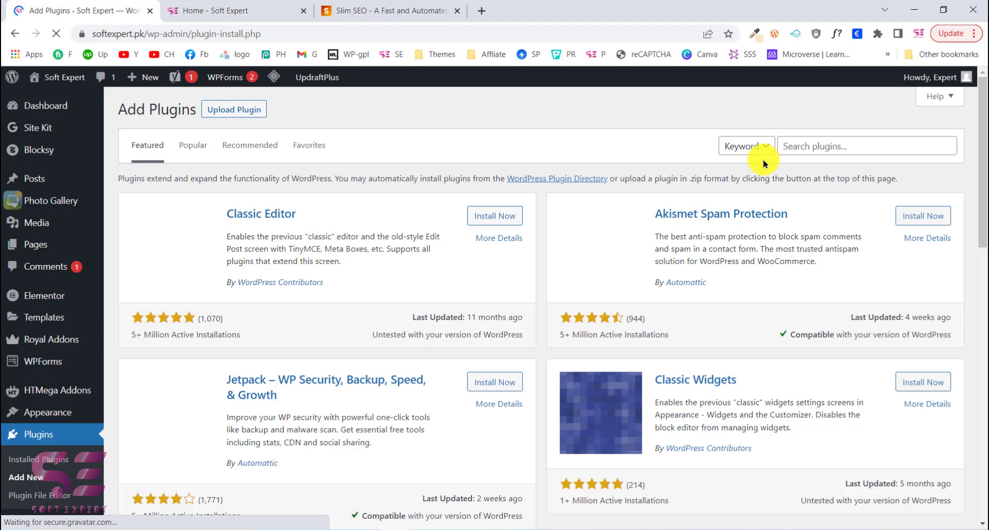
# Search for slim seo, then install and activate the Slim SEO plugin.
pyautogui.click(786, 148)
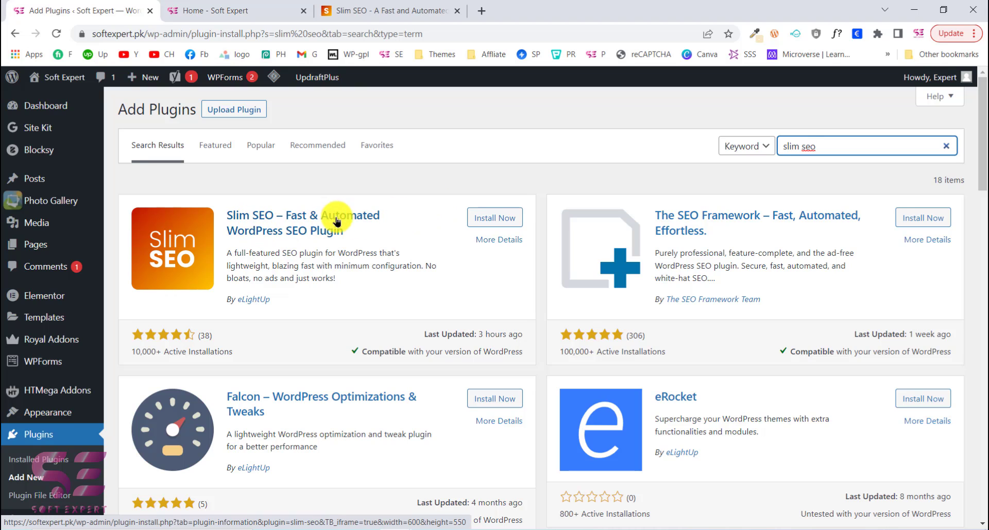
pyautogui.click(511, 225)
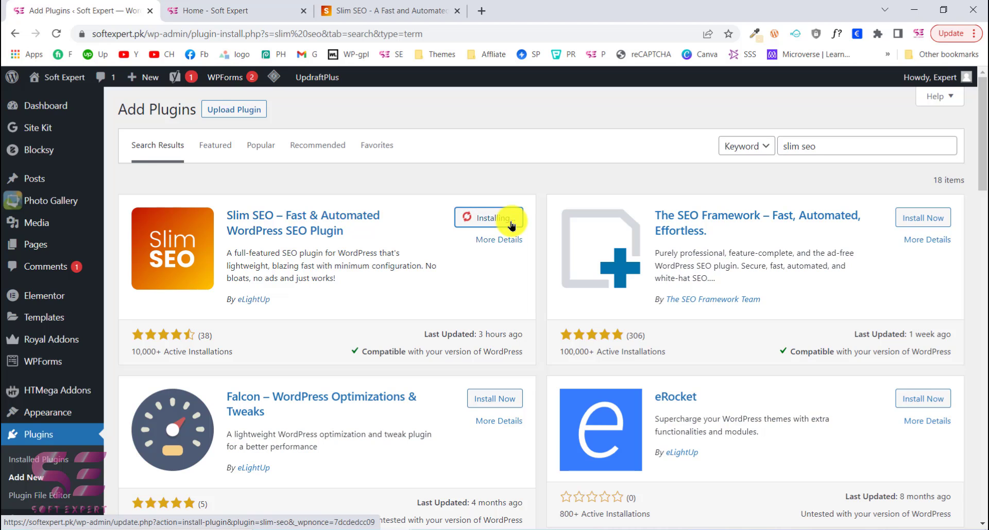
pyautogui.click(512, 225)
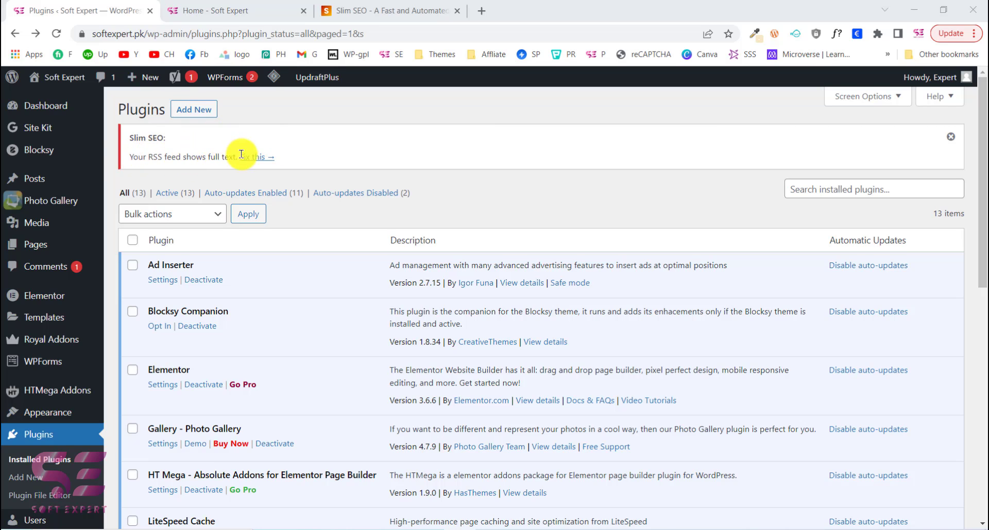
# Use the Slim SEO notice's 'Fix this' link to set feeds to Excerpt and save.
pyautogui.click(259, 158)
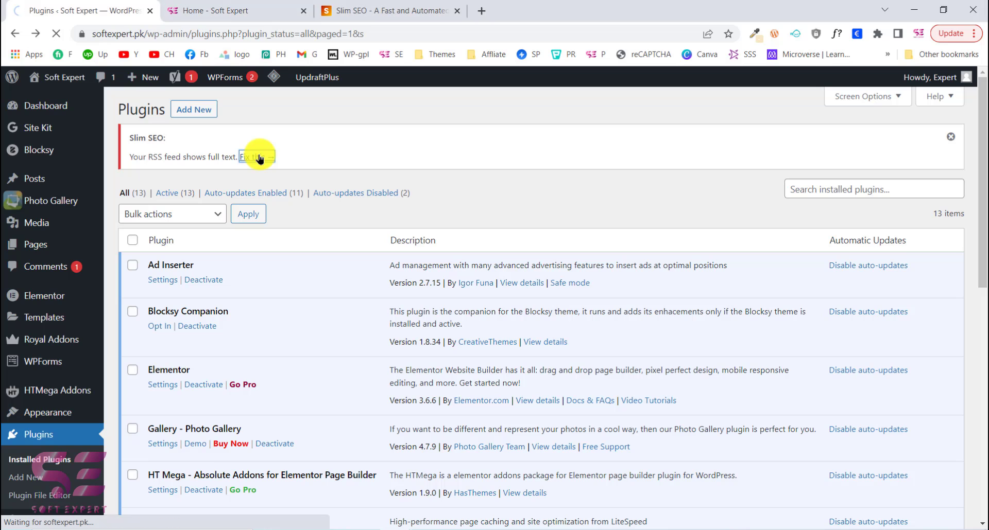
pyautogui.scroll(-2, 284, 292)
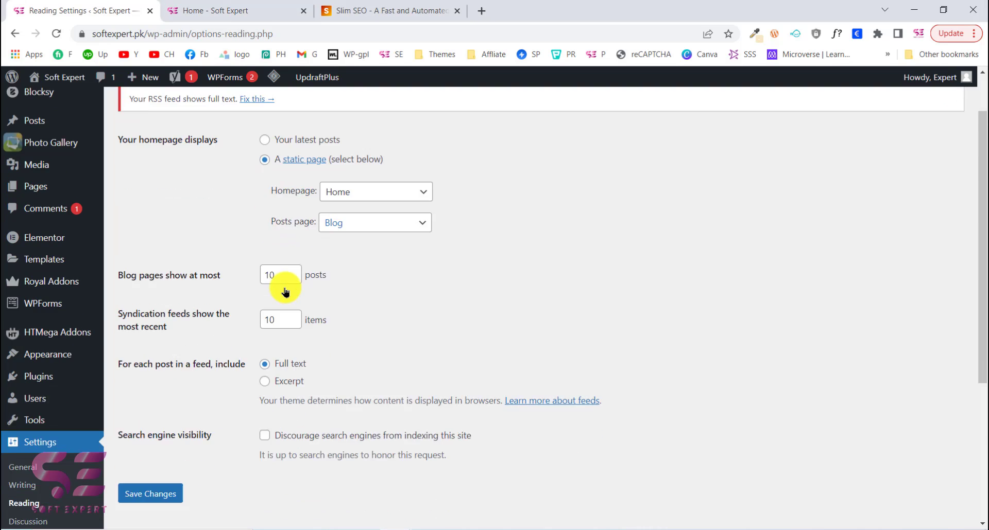
pyautogui.scroll(-2, 285, 292)
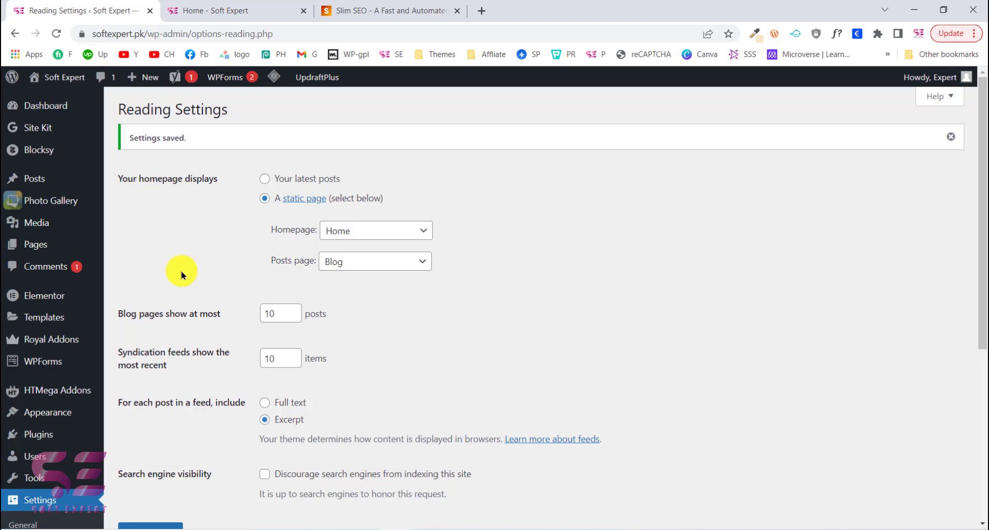
pyautogui.scroll(-1, 206, 330)
pyautogui.scroll(-5, 196, 340)
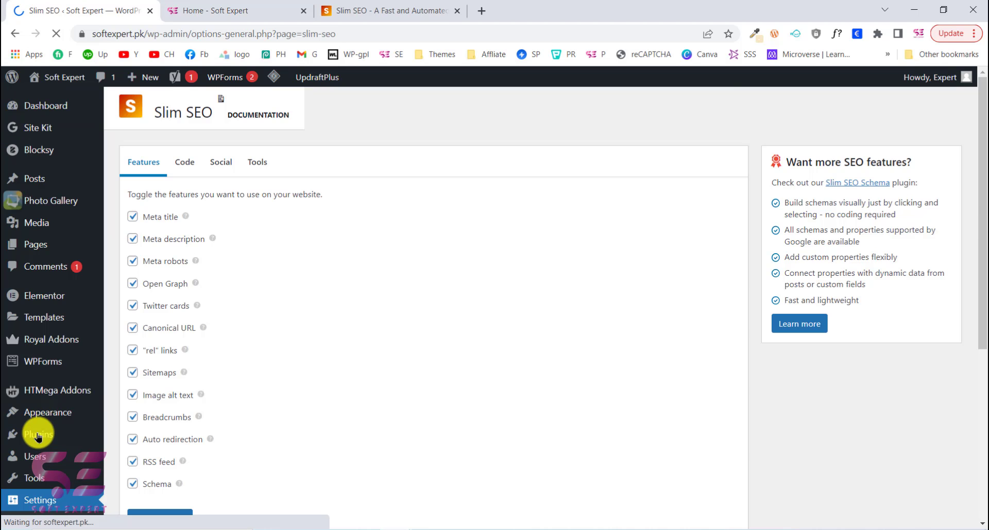
# Review Slim SEO's Code tab for inserted scripts, then move to the Social tab.
pyautogui.scroll(-2, 257, 309)
pyautogui.scroll(1, 186, 290)
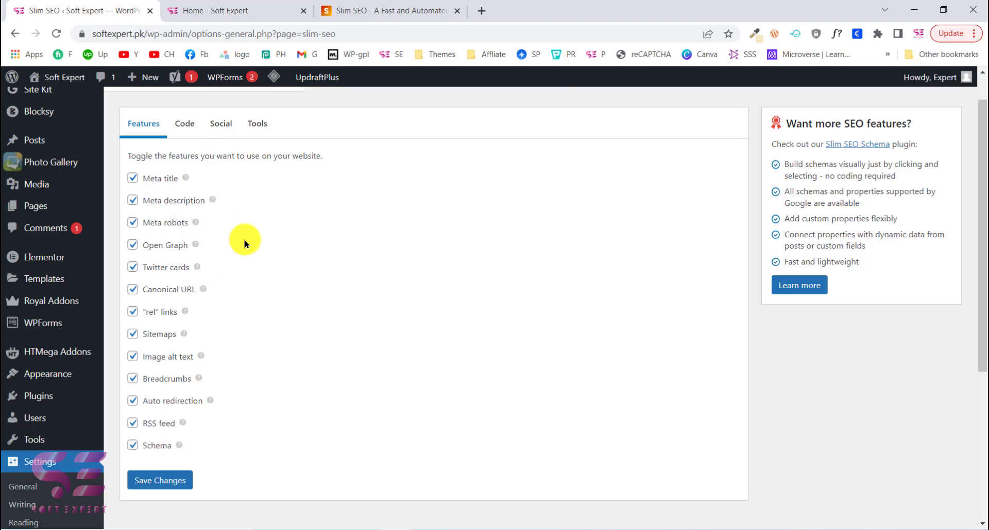
pyautogui.scroll(1, 245, 243)
pyautogui.click(181, 163)
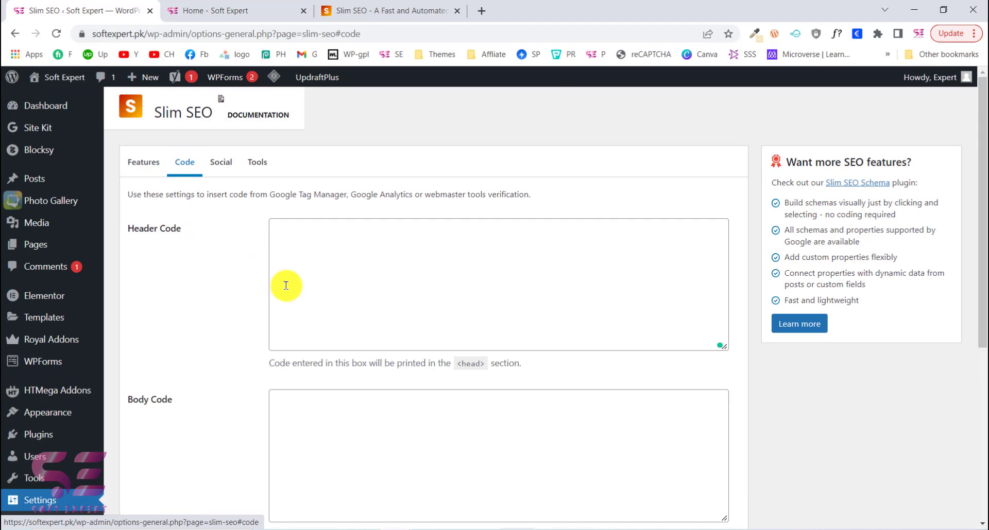
pyautogui.scroll(-1, 309, 407)
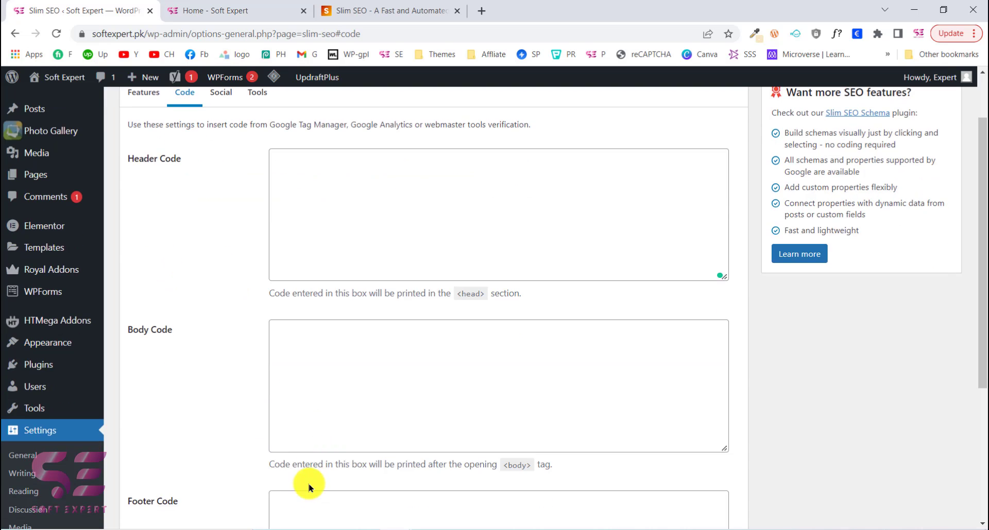
pyautogui.scroll(1, 309, 488)
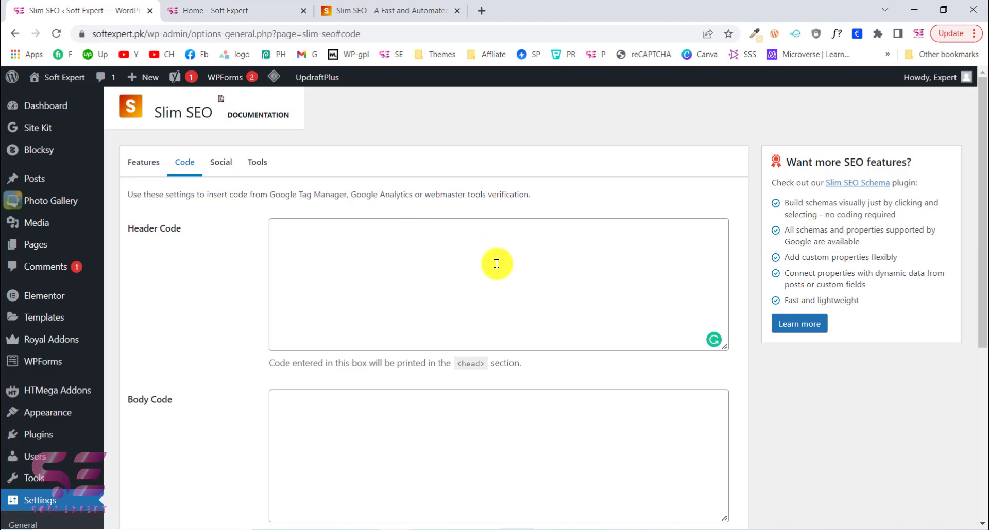
pyautogui.click(222, 165)
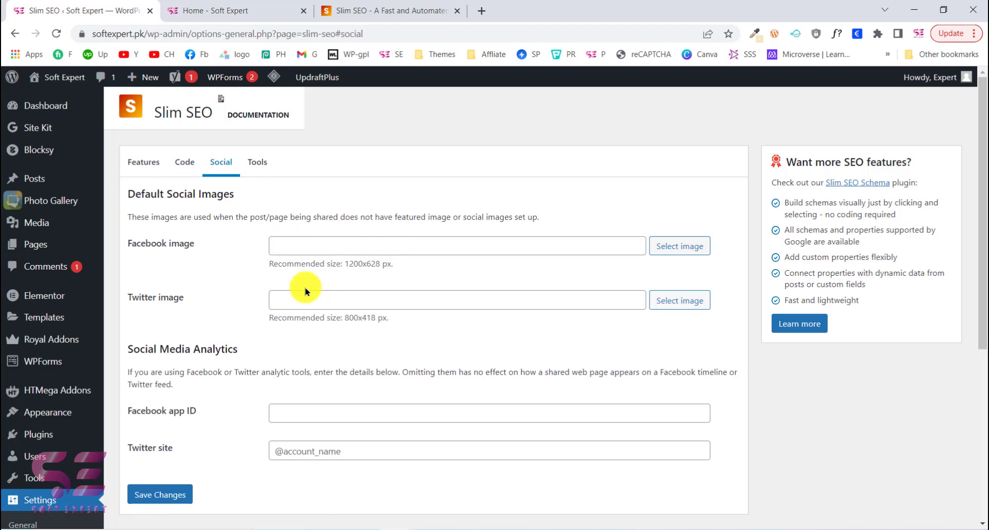
# On Slim SEO's Tools tab, migrate from Yoast SEO, processing 64 posts and 195 terms.
pyautogui.scroll(-2, 401, 303)
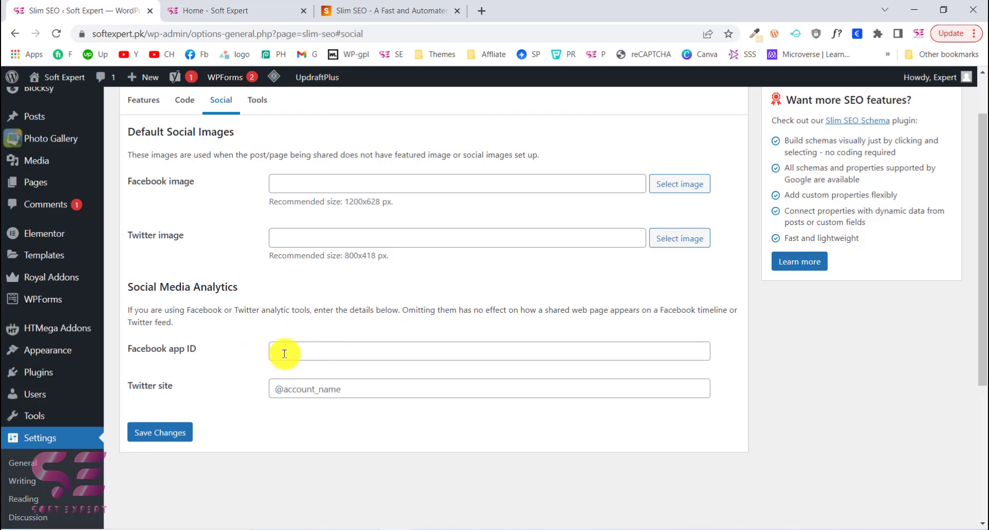
pyautogui.scroll(-2, 331, 394)
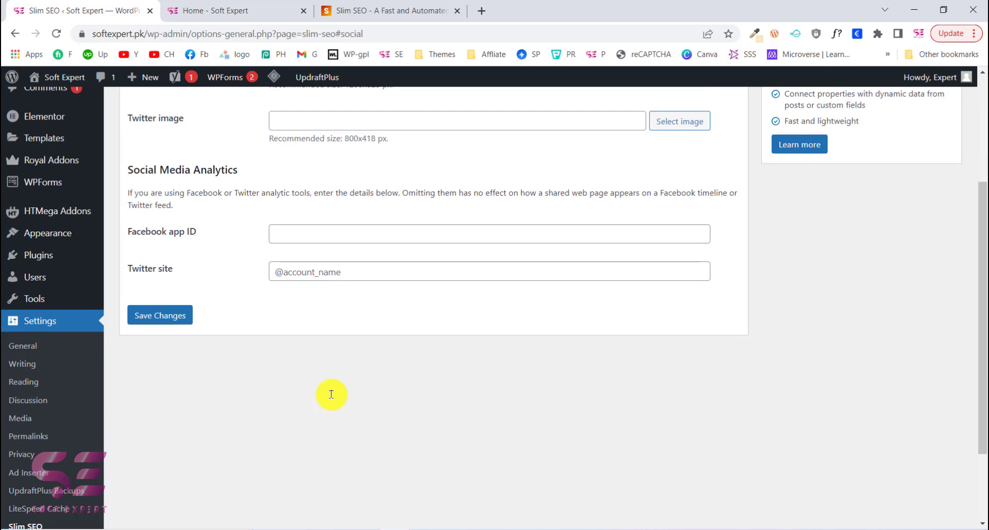
pyautogui.scroll(4, 332, 393)
pyautogui.click(259, 166)
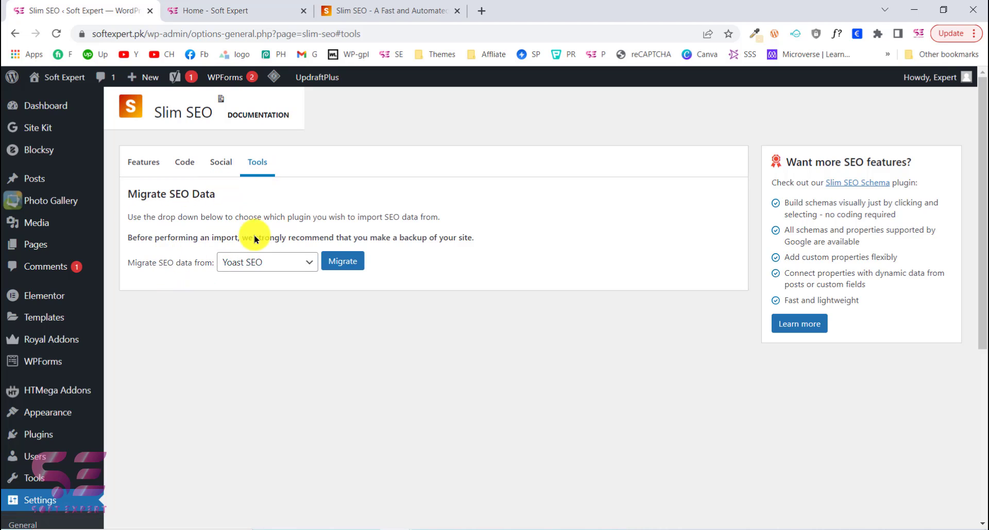
pyautogui.click(245, 260)
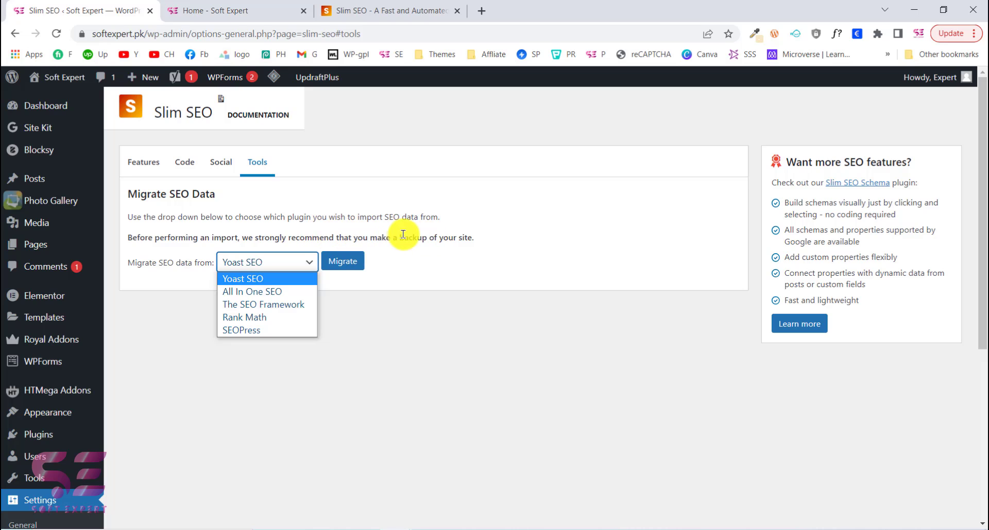
pyautogui.click(246, 281)
pyautogui.scroll(-6, 13, 437)
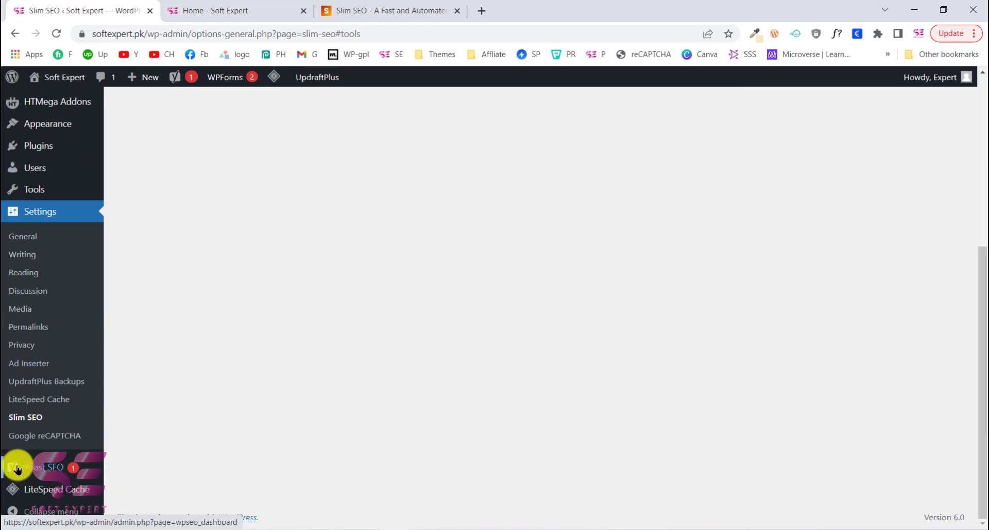
pyautogui.scroll(6, 187, 392)
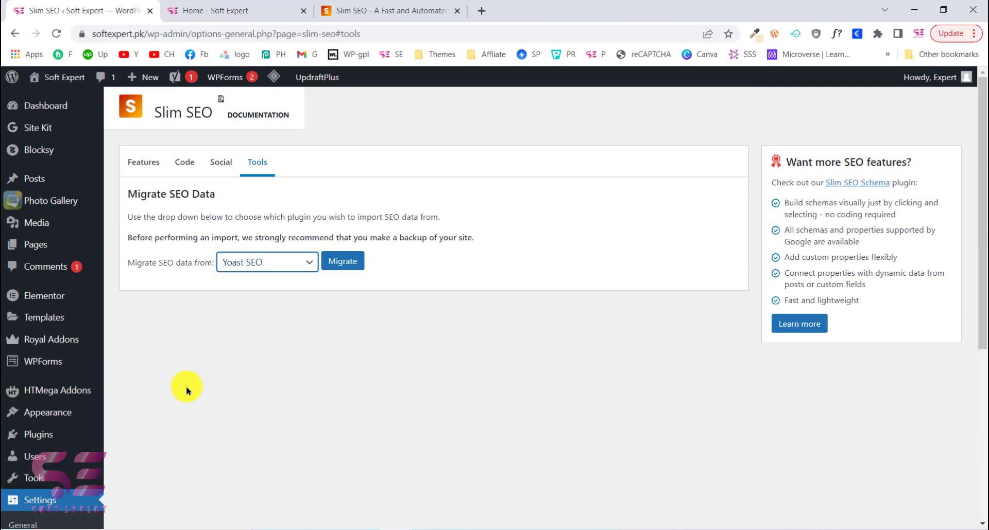
pyautogui.click(335, 268)
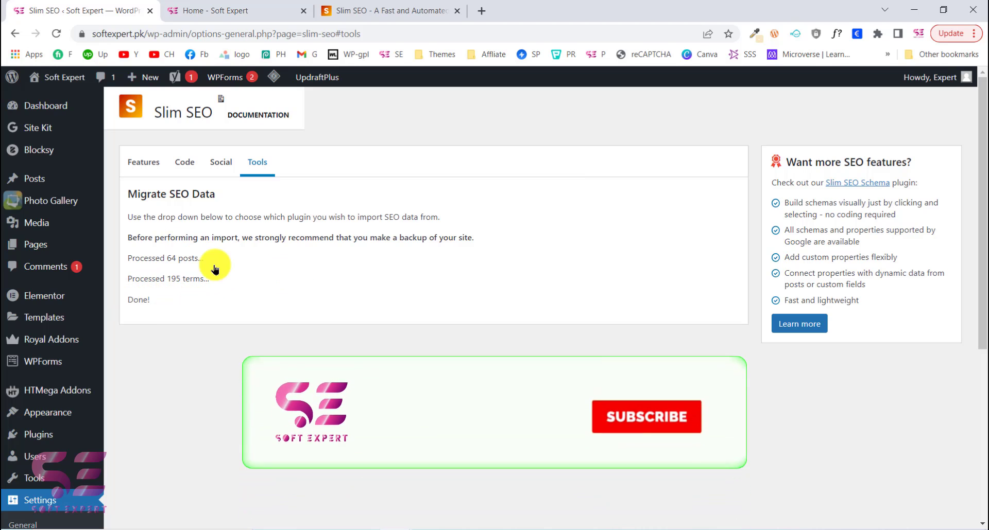
pyautogui.scroll(-3, 42, 451)
# Deactivate Yoast SEO in Installed Plugins, leaving 12 active and 1 inactive plugin.
pyautogui.scroll(-2, 43, 451)
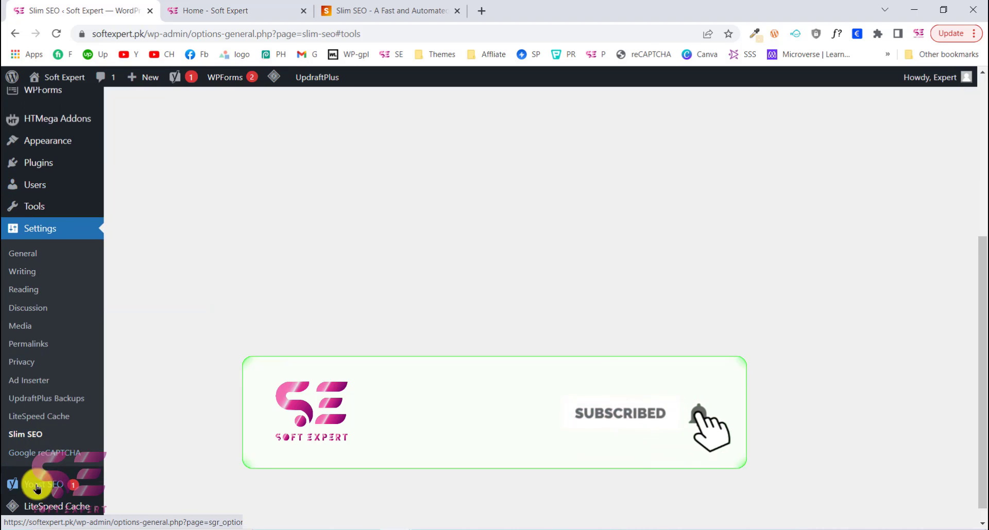
pyautogui.scroll(4, 44, 470)
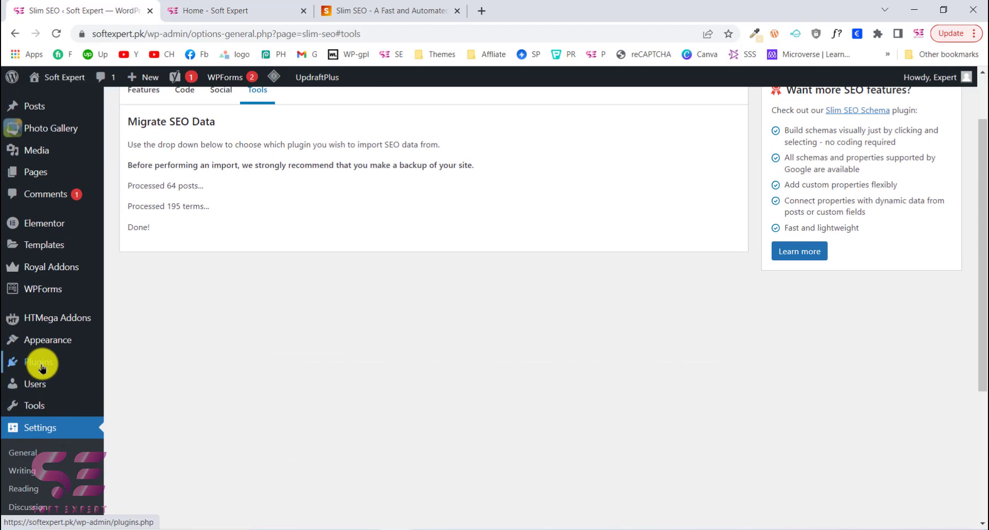
pyautogui.click(41, 365)
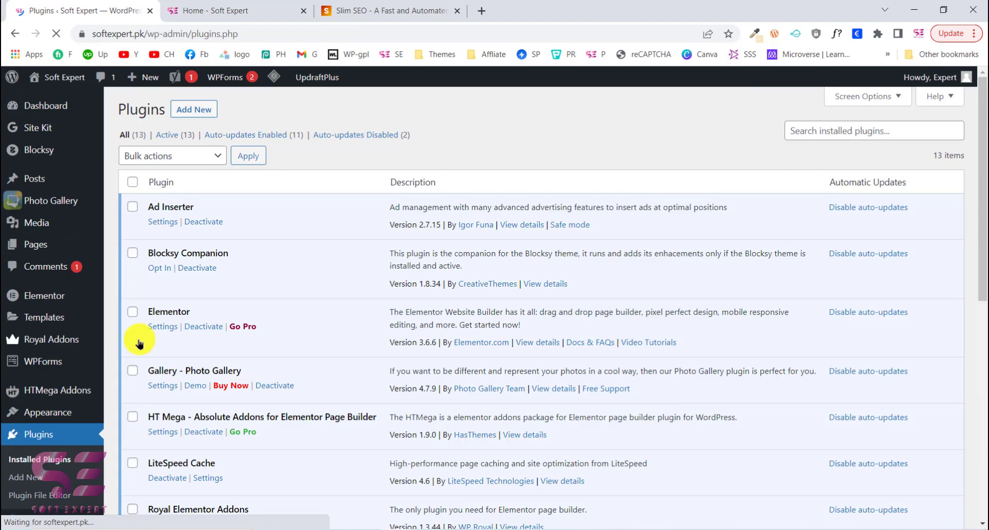
pyautogui.scroll(-8, 185, 346)
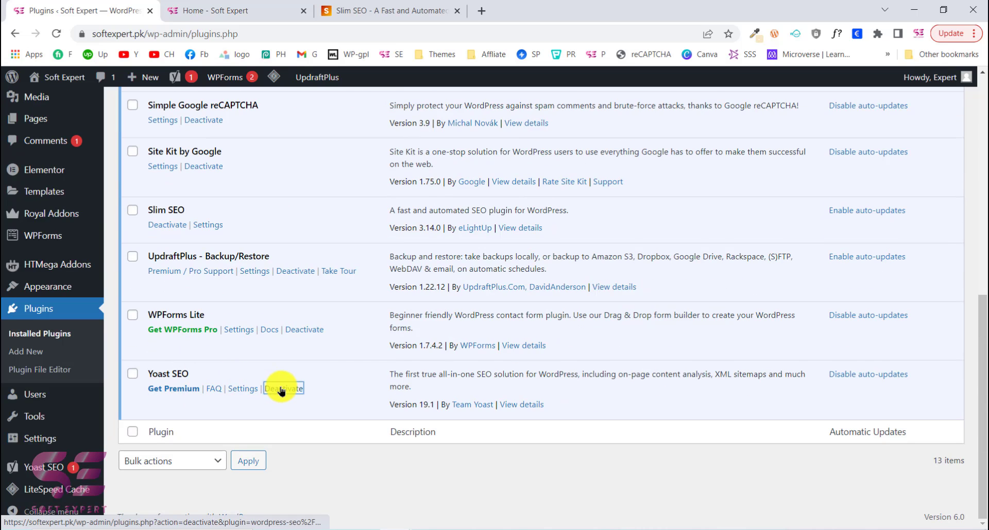
pyautogui.click(281, 390)
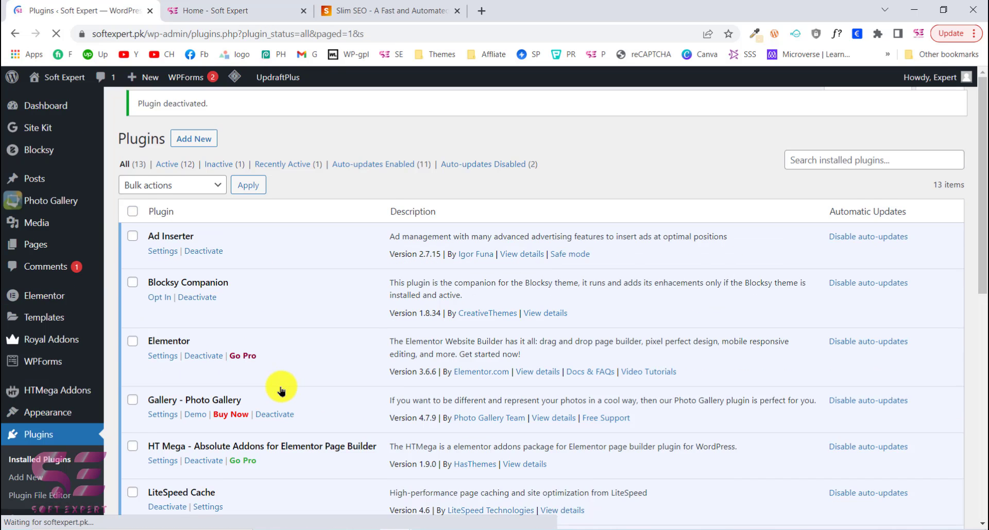
pyautogui.scroll(-9, 282, 391)
pyautogui.scroll(9, 215, 386)
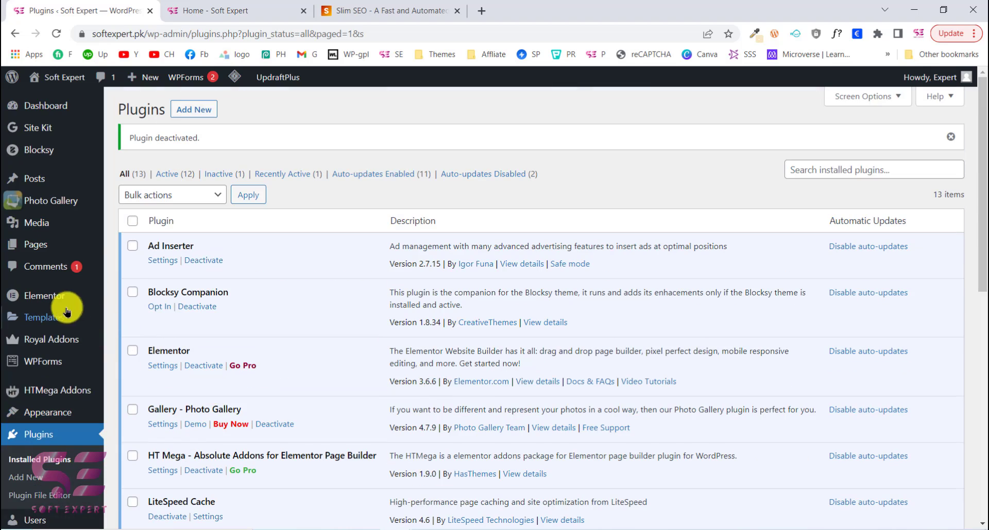
# Check the Shopify to WooCommerce post's migrated meta title, then start a new post.
pyautogui.click(42, 181)
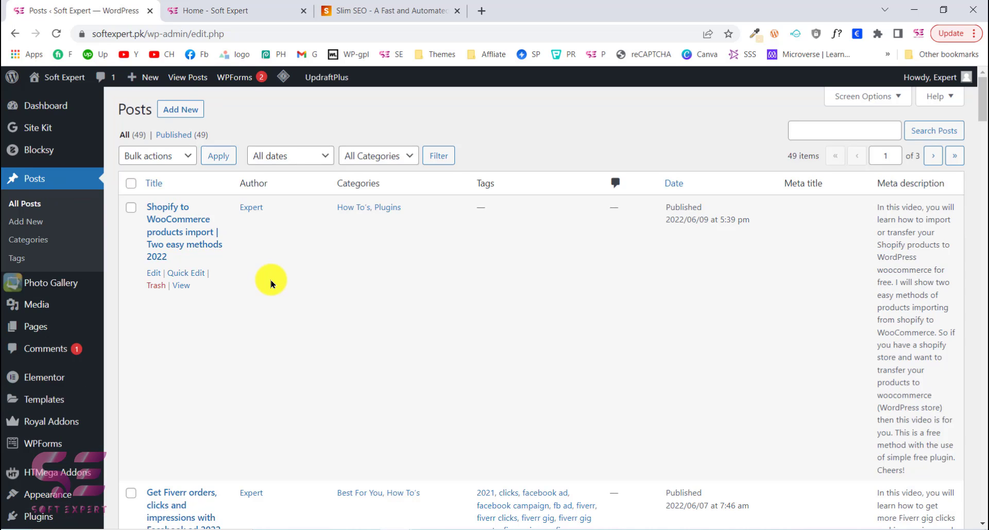
pyautogui.scroll(-2, 271, 284)
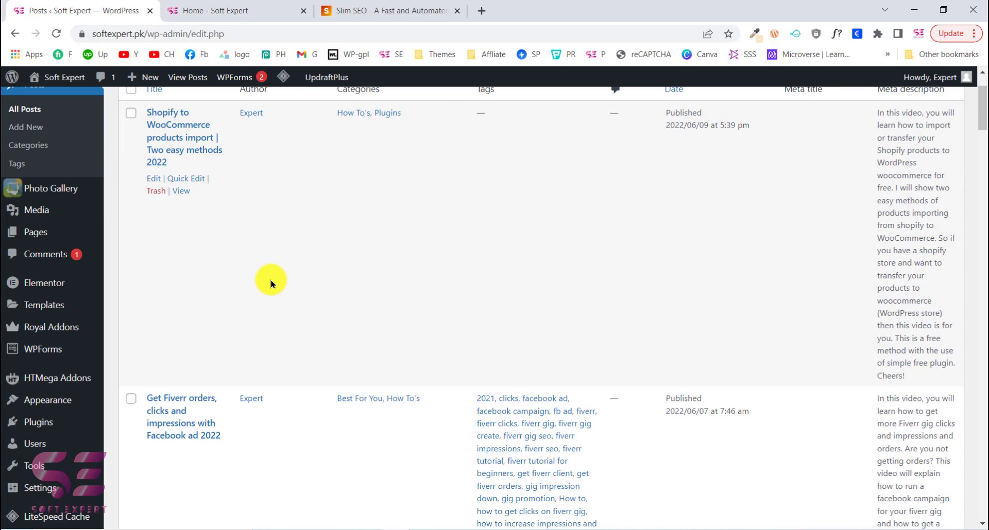
pyautogui.click(153, 180)
pyautogui.scroll(-6, 177, 309)
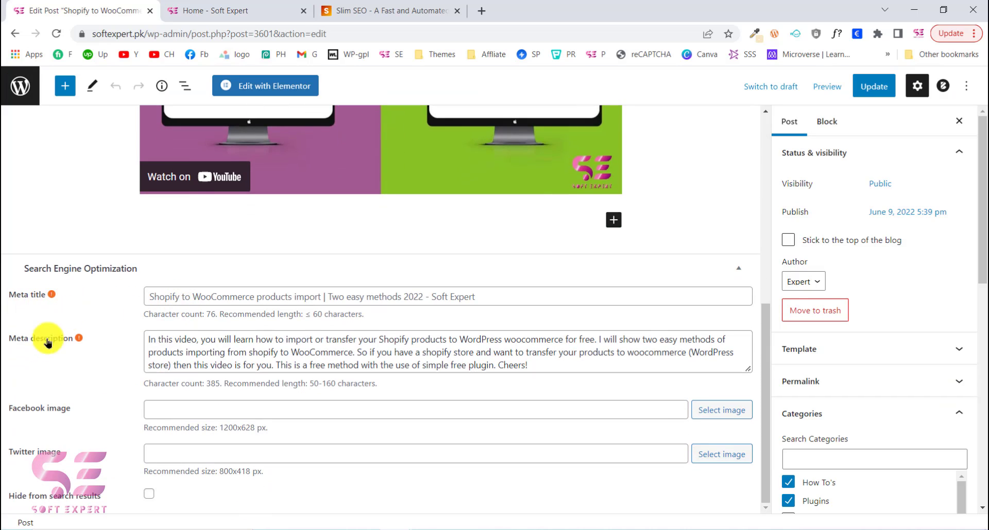
pyautogui.click(150, 297)
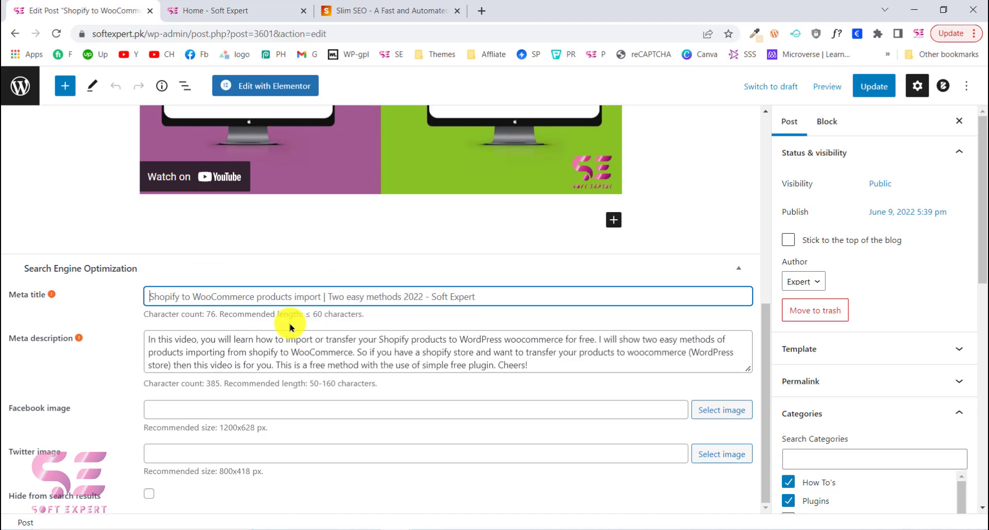
pyautogui.click(63, 90)
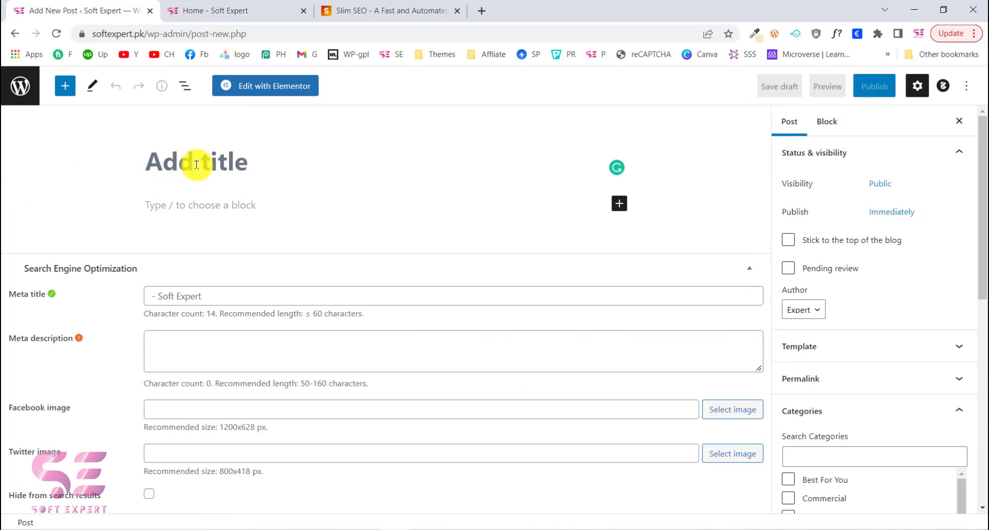
# Enter title 'Soft expert' and paragraph 'Let's learn WordPress', then return to the Posts list.
pyautogui.write('Soft exper')
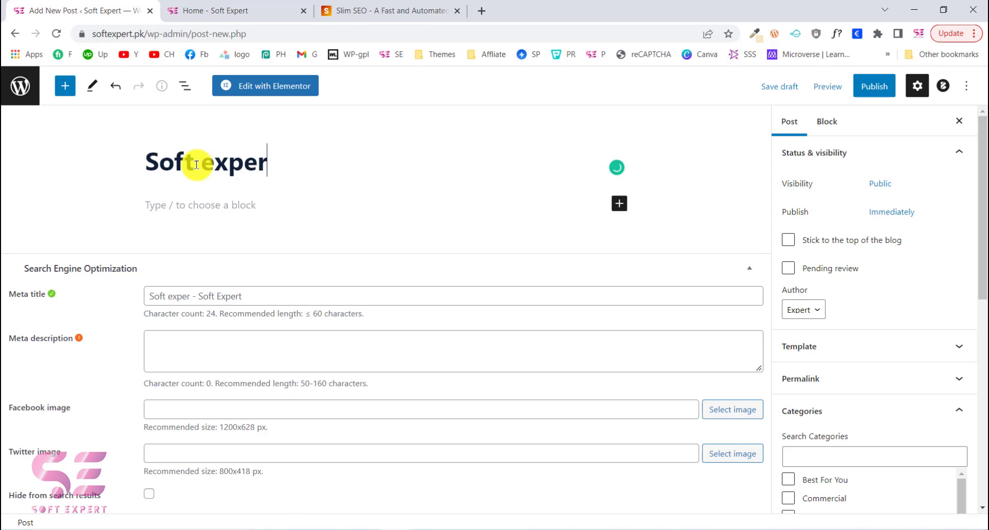
pyautogui.write('t')
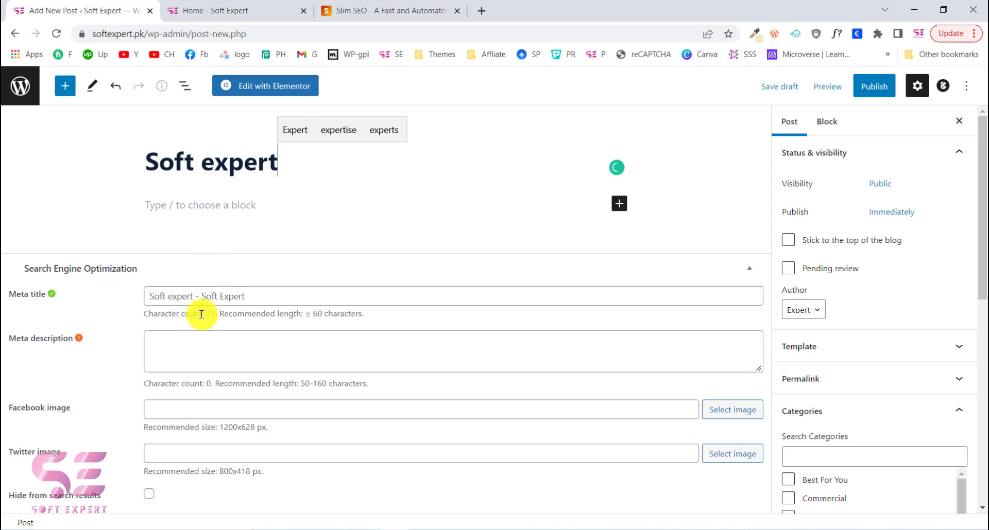
pyautogui.click(160, 200)
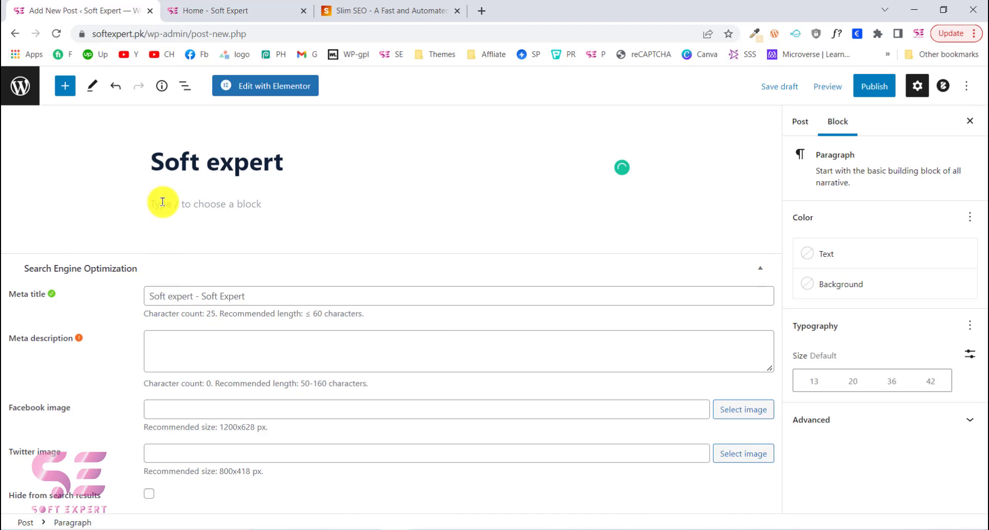
pyautogui.write("Het's learn WordPress")
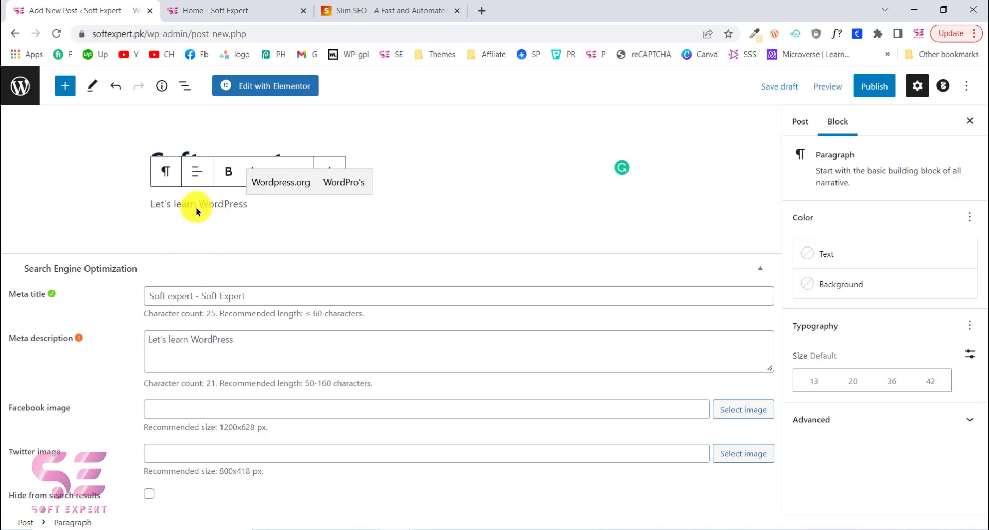
pyautogui.click(151, 311)
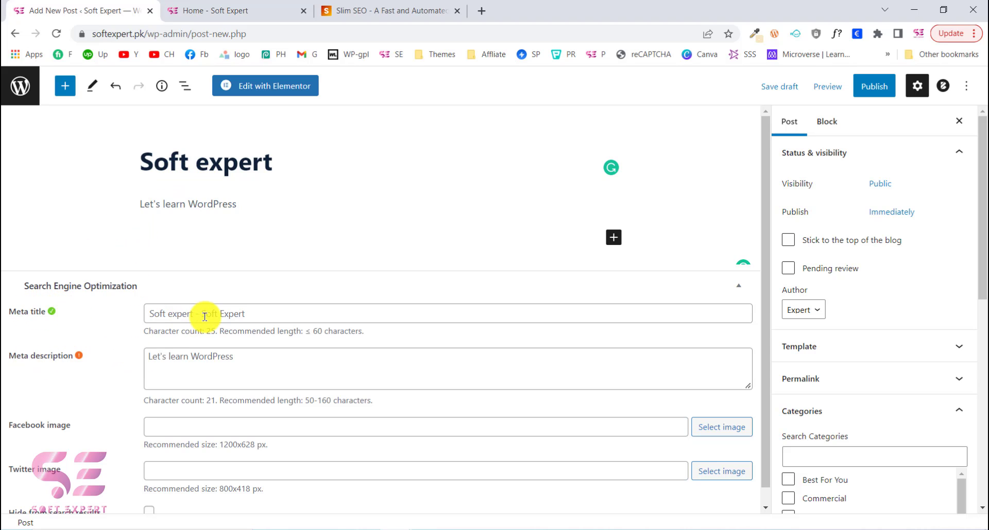
pyautogui.click(19, 83)
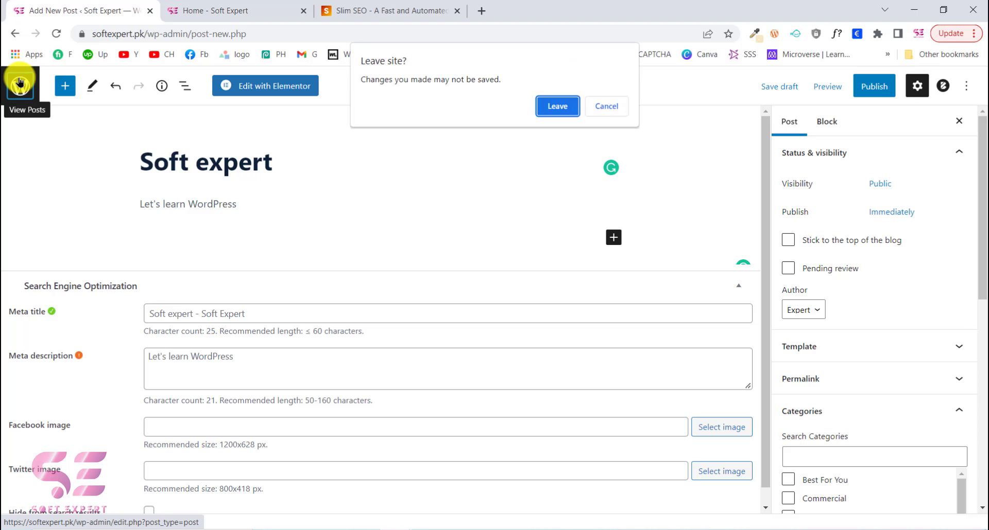
# Discard the unsaved draft post and bring up Slim SEO's Features settings with Breadcrumbs disabled.
pyautogui.click(553, 105)
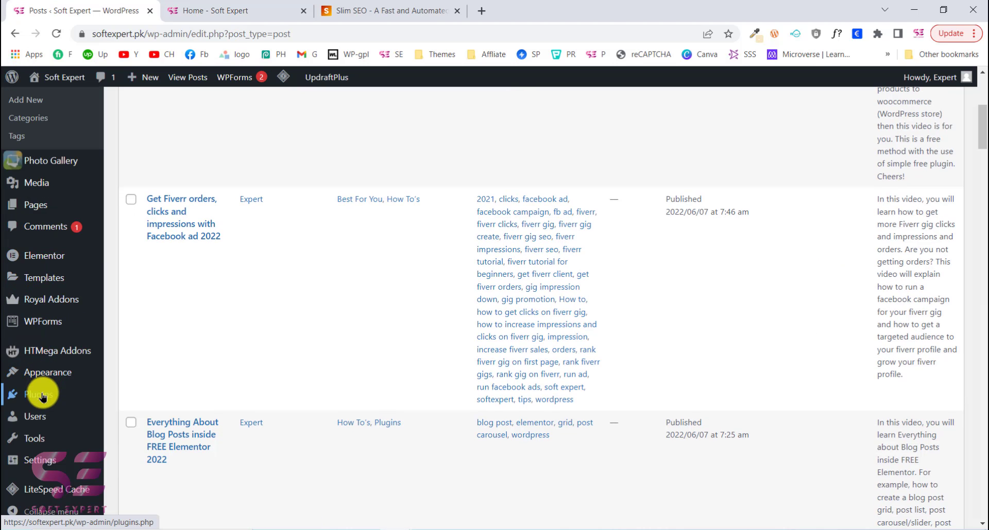
pyautogui.moveTo(77, 457)
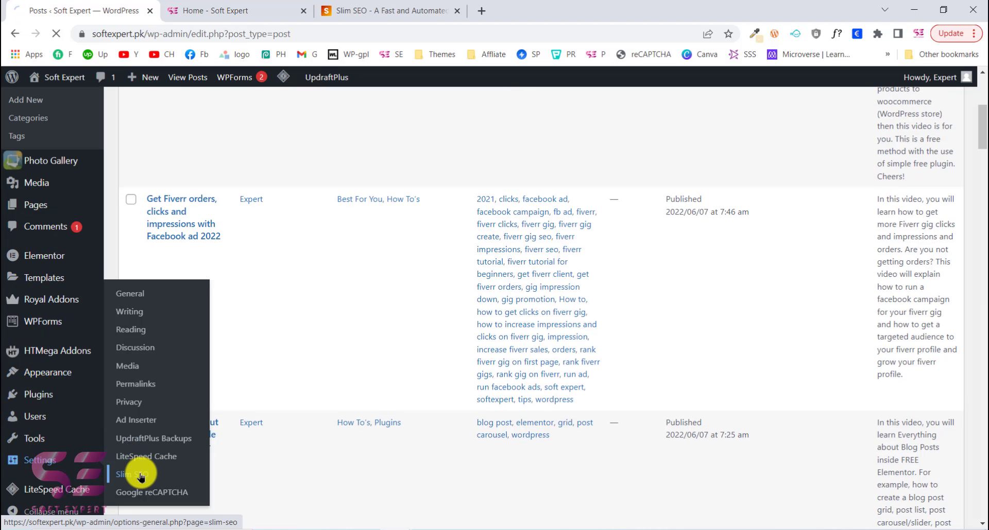
pyautogui.click(140, 476)
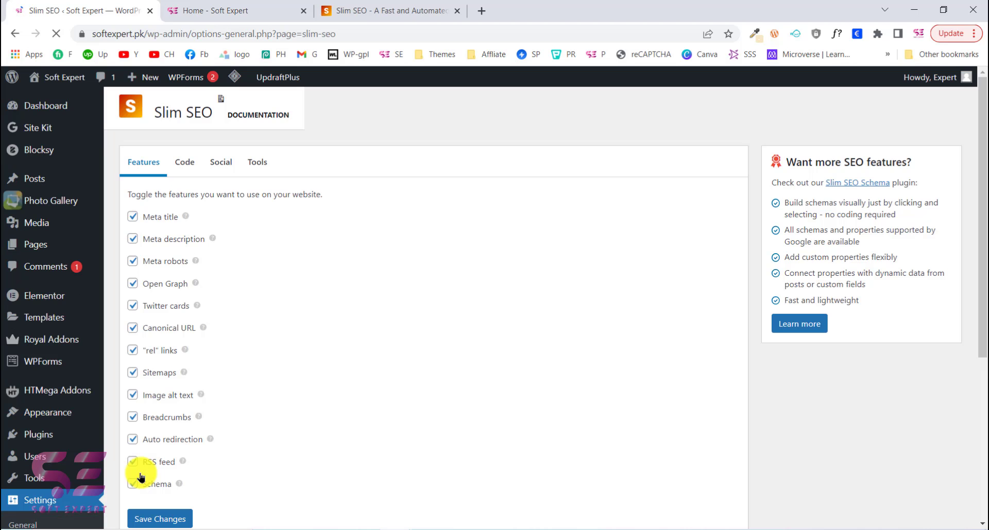
pyautogui.scroll(-1, 229, 386)
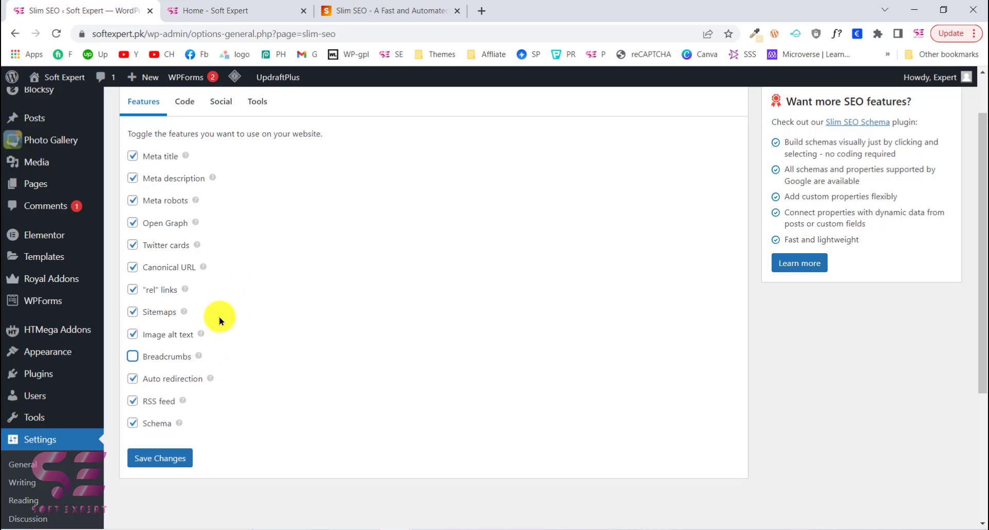
pyautogui.scroll(1, 206, 393)
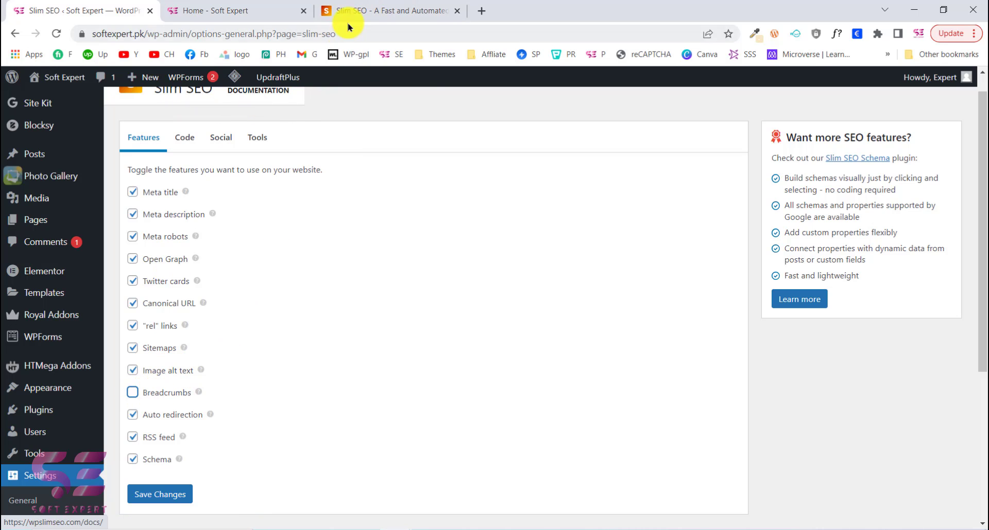
# On wpslimseo.com, go to the Breadcrumbs docs page and select the [ slim_seo_breadcrumbs ] shortcode.
pyautogui.click(369, 10)
pyautogui.scroll(20, 309, 160)
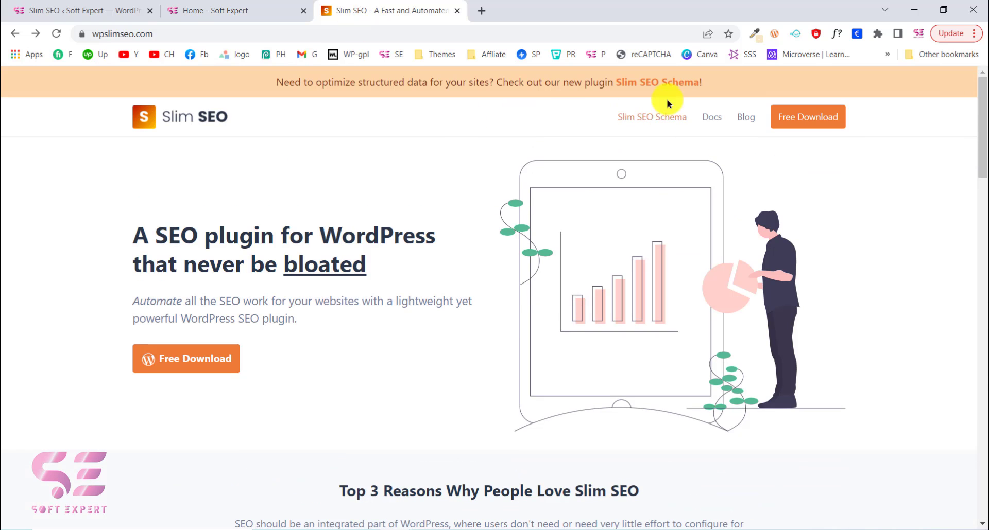
pyautogui.click(712, 118)
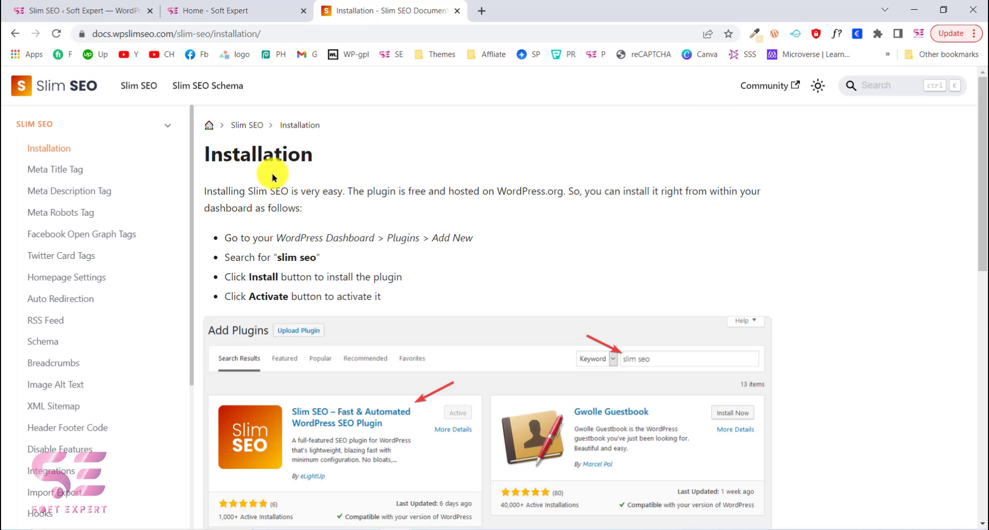
pyautogui.scroll(-2, 136, 373)
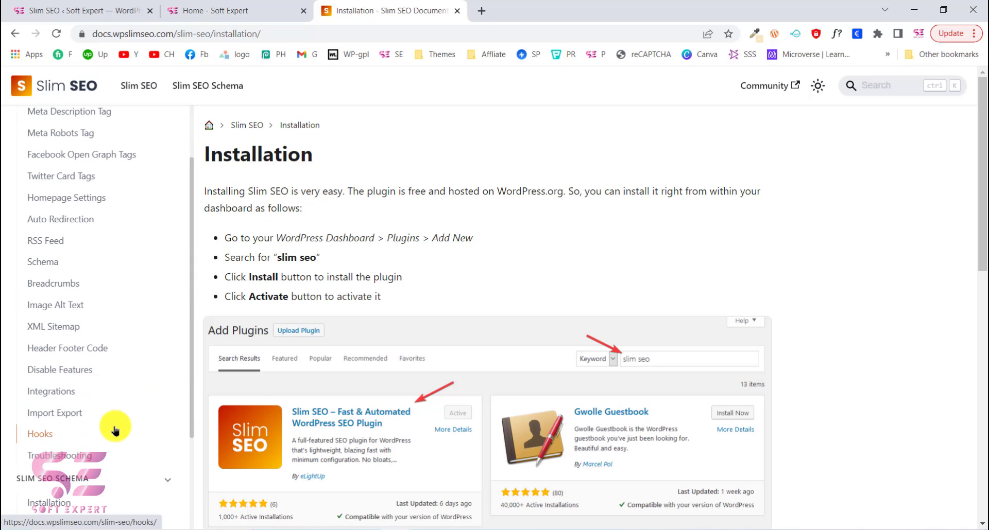
pyautogui.click(37, 294)
pyautogui.scroll(-3, 265, 258)
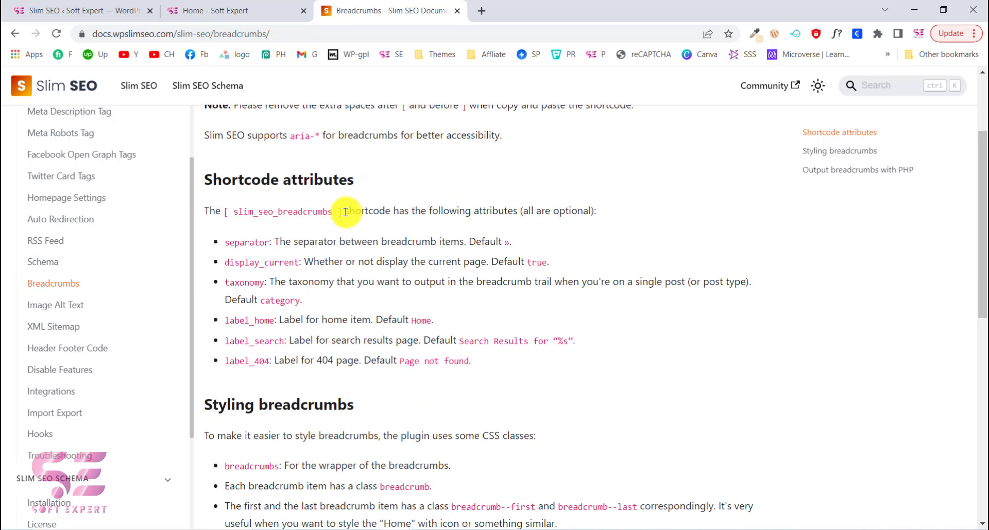
pyautogui.moveTo(342, 212); pyautogui.dragTo(217, 214)
# Open the Shopify to WooCommerce post's editor in a new tab from the Posts list.
pyautogui.click(96, 4)
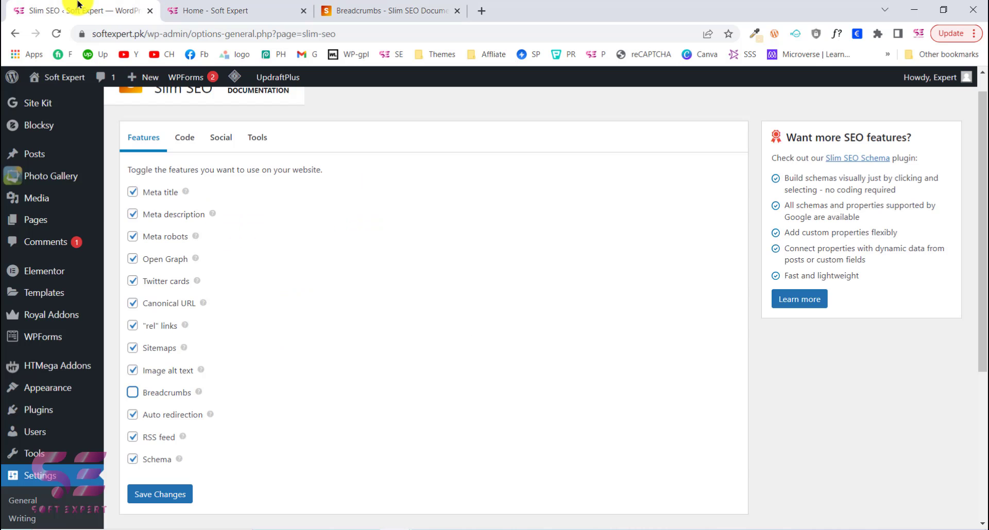
pyautogui.click(49, 163)
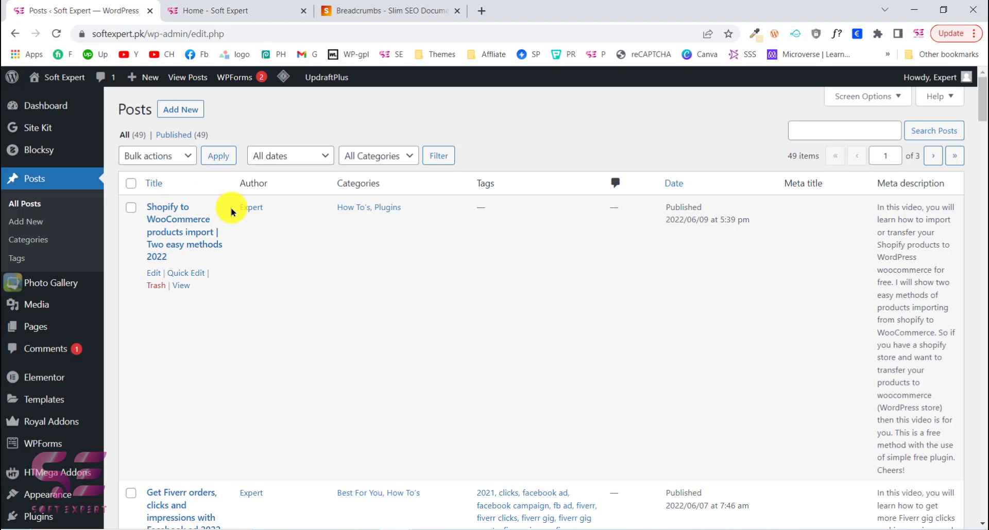
pyautogui.scroll(-2, 232, 212)
pyautogui.scroll(2, 231, 212)
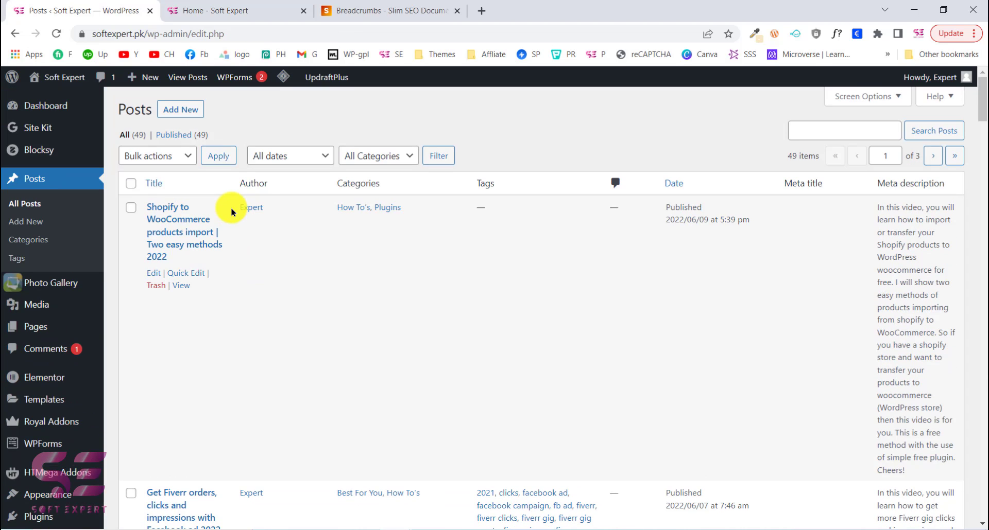
pyautogui.middleClick(157, 277)
pyautogui.click(221, 14)
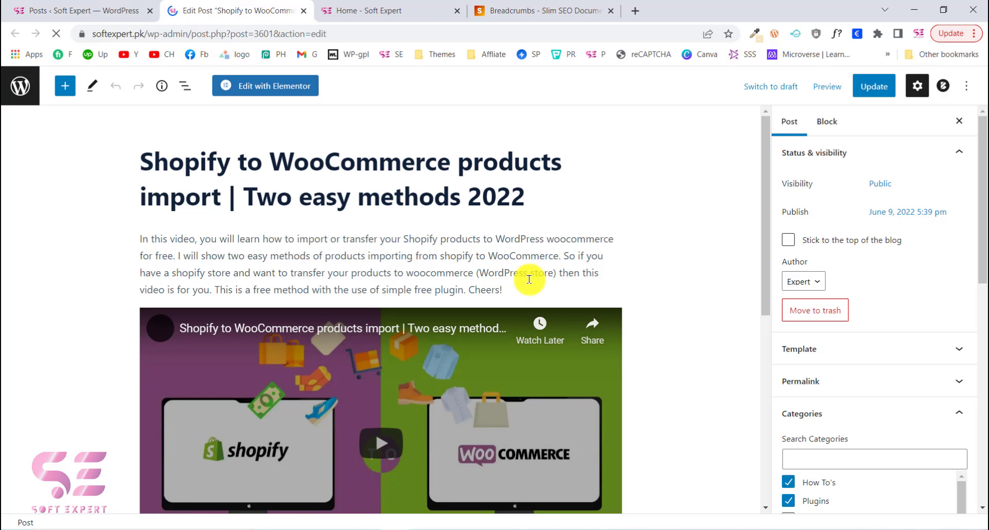
# Add a [ slim_seo_breadcrumbs ] shortcode block below the intro paragraph, update the post and view it.
pyautogui.click(525, 285)
pyautogui.press('Return')
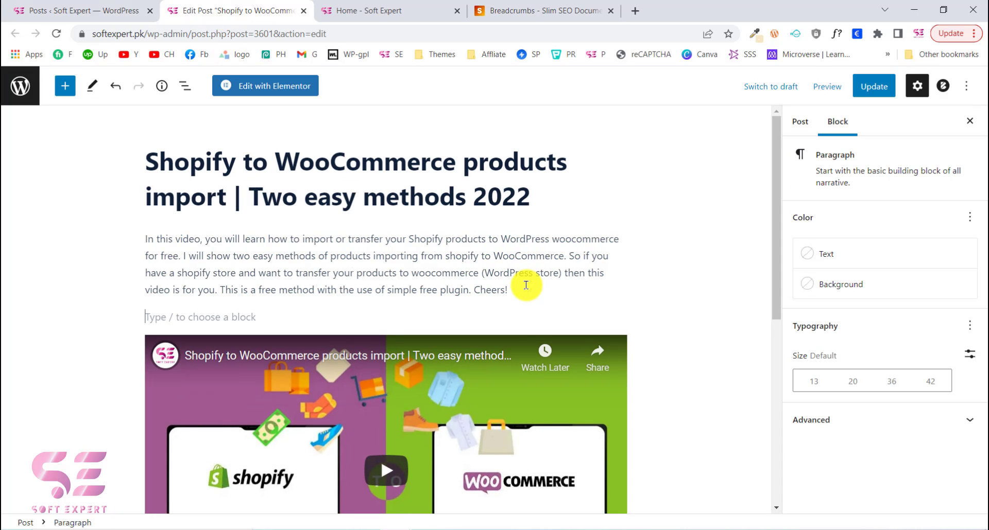
pyautogui.click(619, 315)
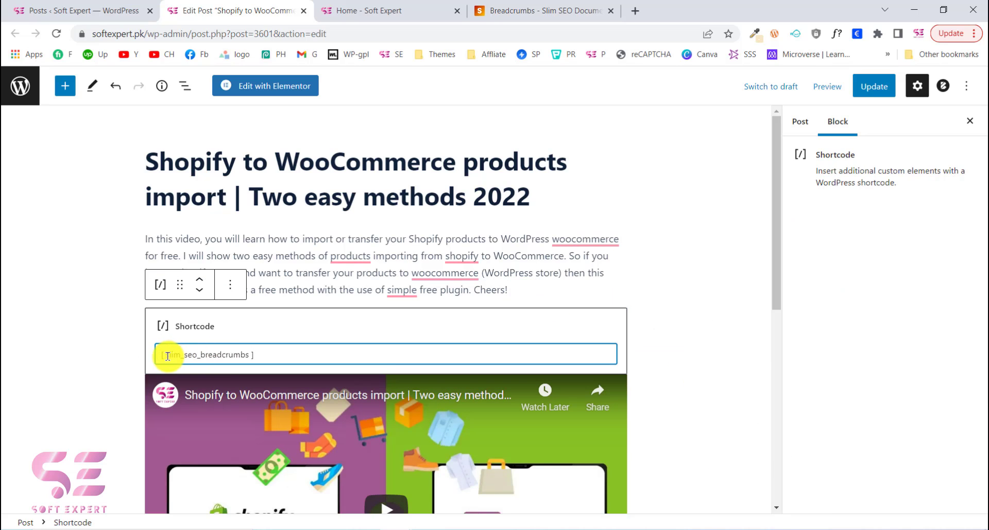
pyautogui.click(874, 86)
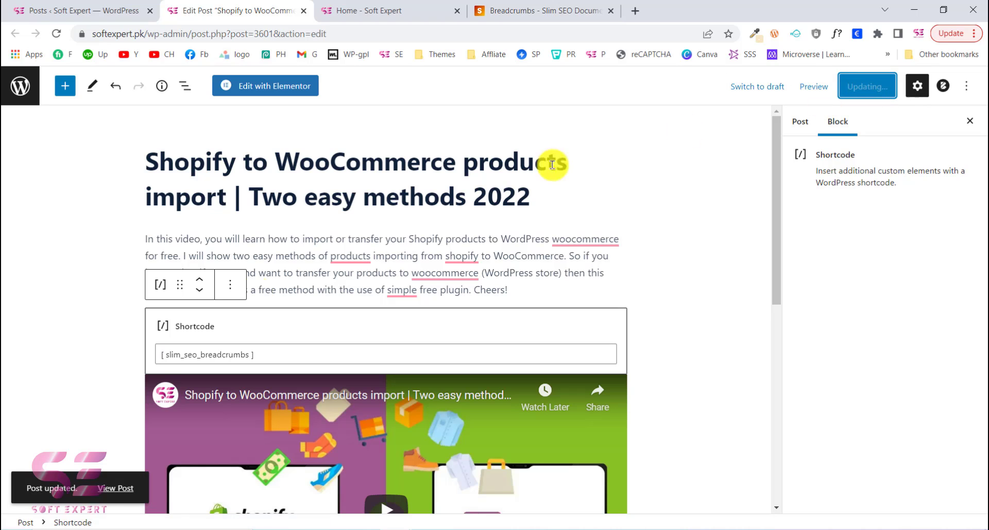
pyautogui.keyDown('ctrl'); pyautogui.click(115, 488); pyautogui.keyUp('ctrl')
# Check the live post, then delete the extra spaces inside the shortcode brackets in the editor.
pyautogui.click(354, 10)
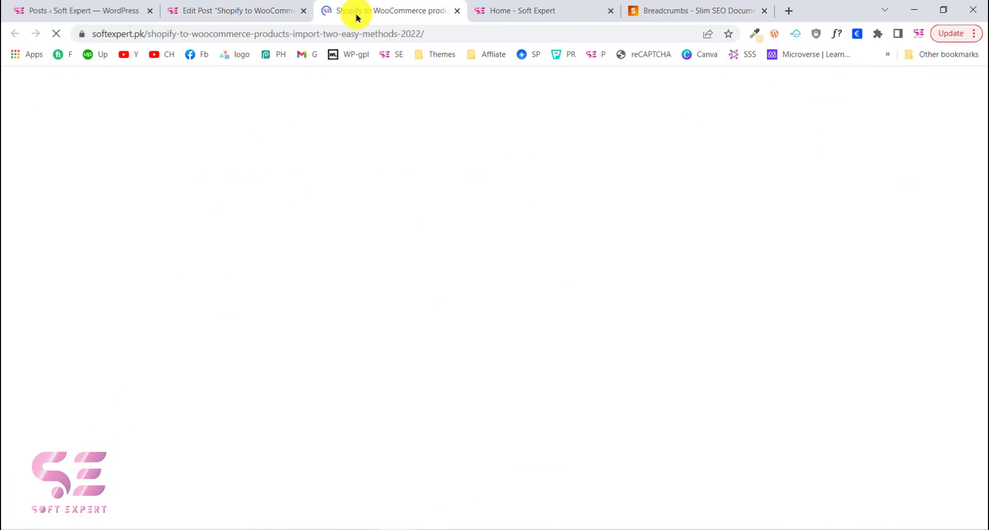
pyautogui.scroll(-3, 399, 363)
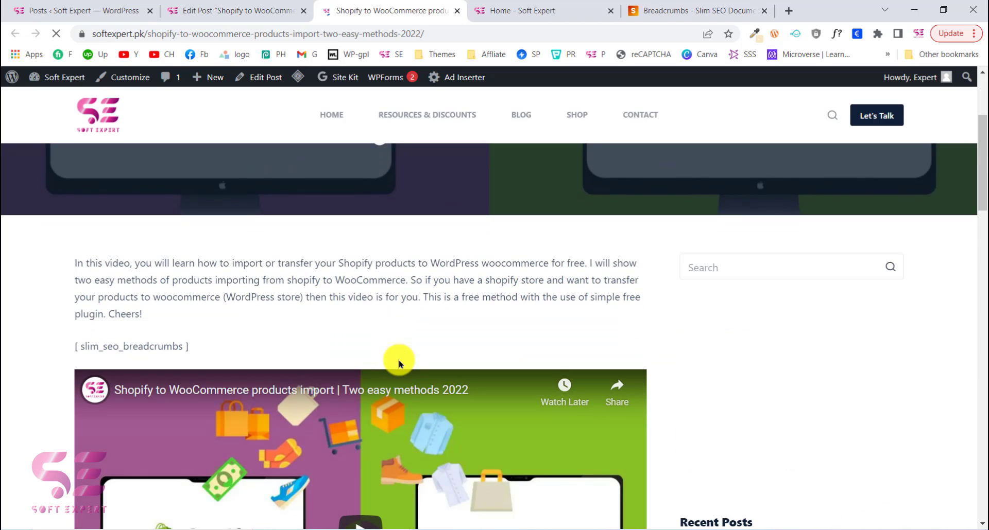
pyautogui.click(260, 6)
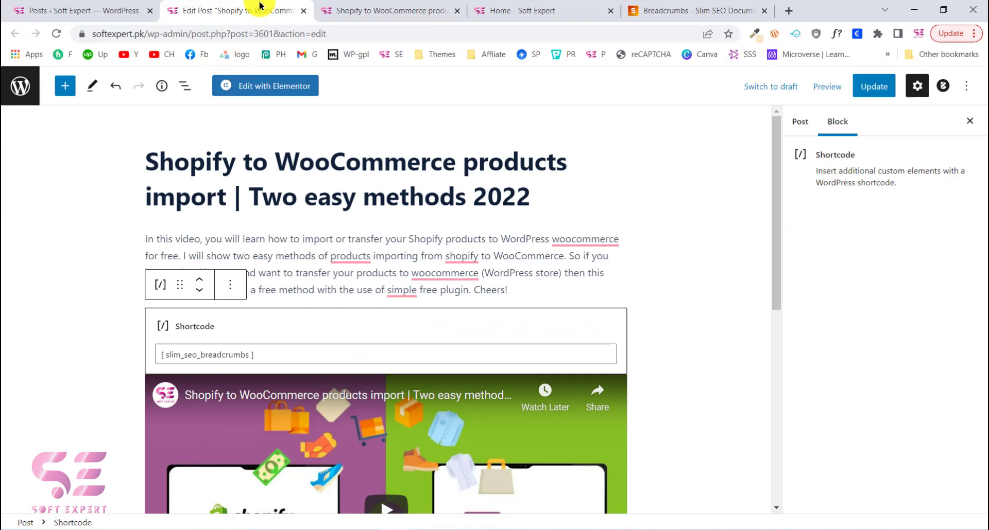
pyautogui.click(164, 354)
pyautogui.press('Delete')
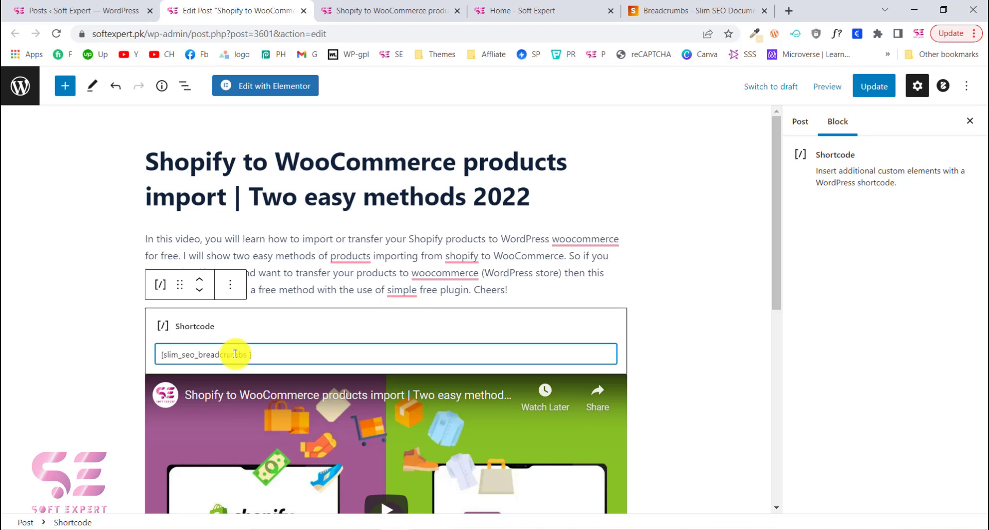
# Reload the live post to show the Home » Blog » How To's breadcrumb trail.
pyautogui.click(371, 10)
pyautogui.click(53, 35)
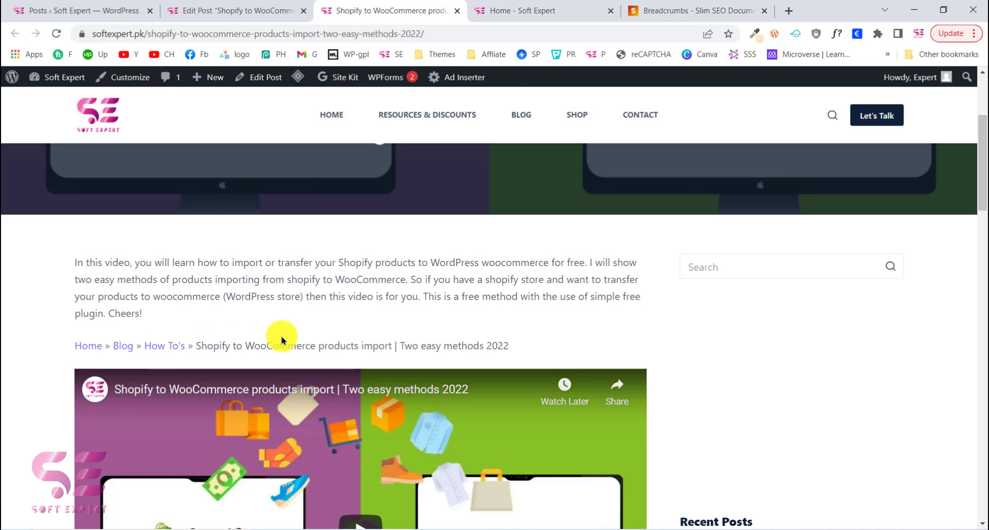
pyautogui.click(672, 12)
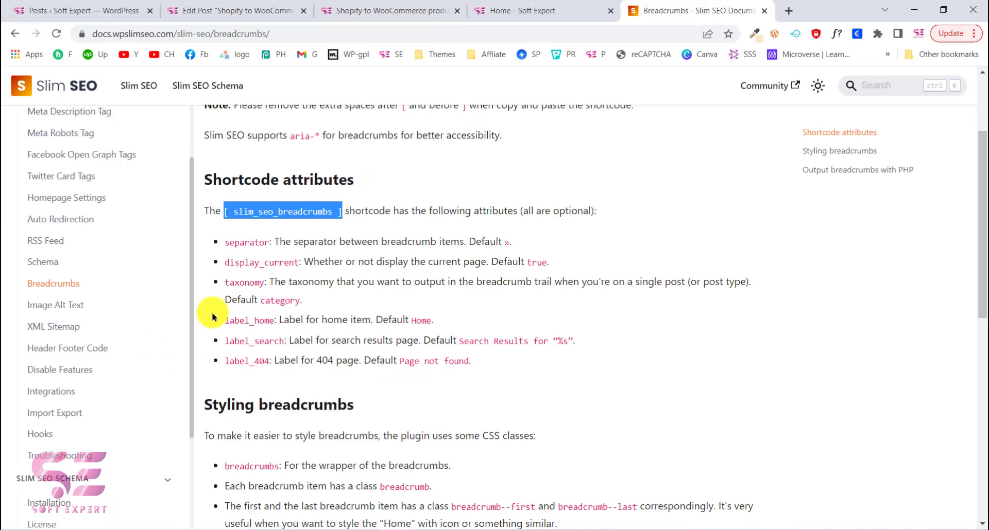
# Go from the Breadcrumbs docs page back to the Slim SEO documentation home page.
pyautogui.scroll(-3, 165, 280)
pyautogui.scroll(4, 106, 232)
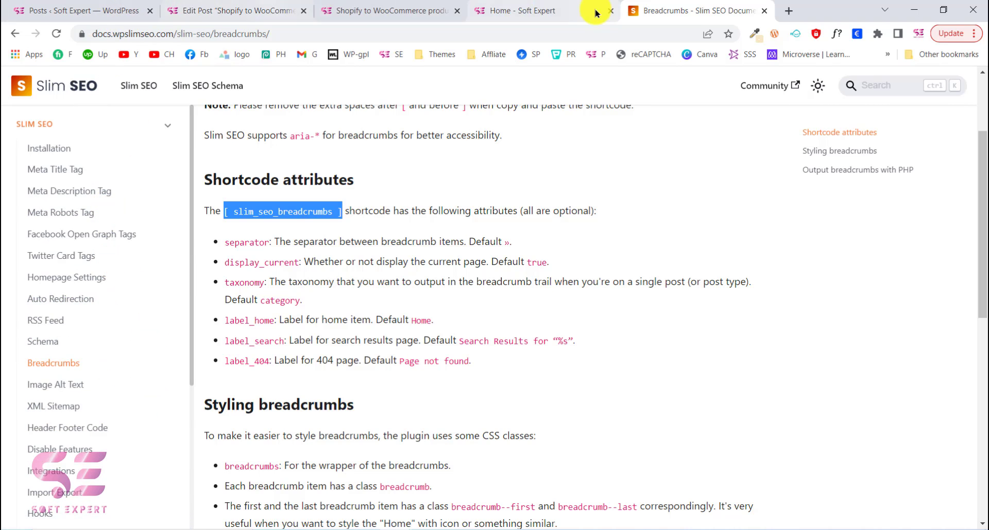
pyautogui.click(88, 88)
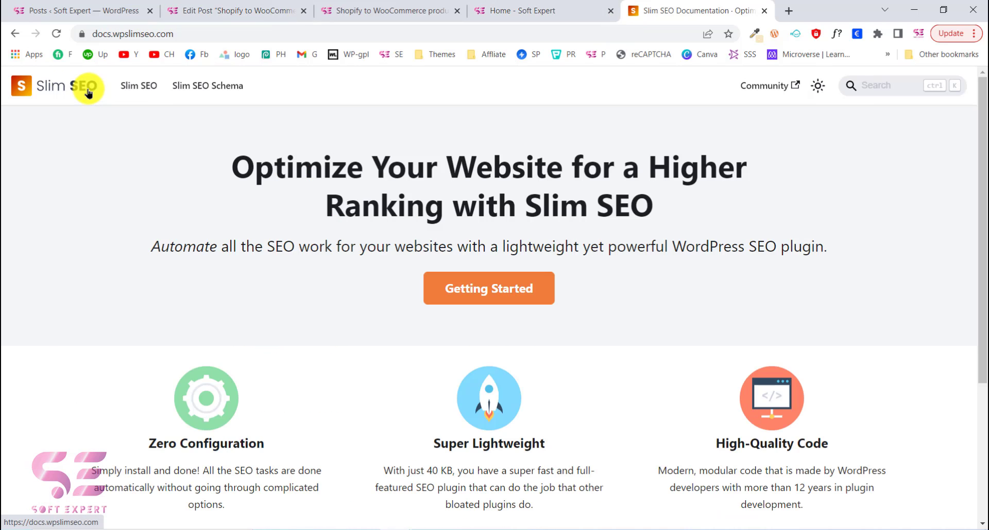